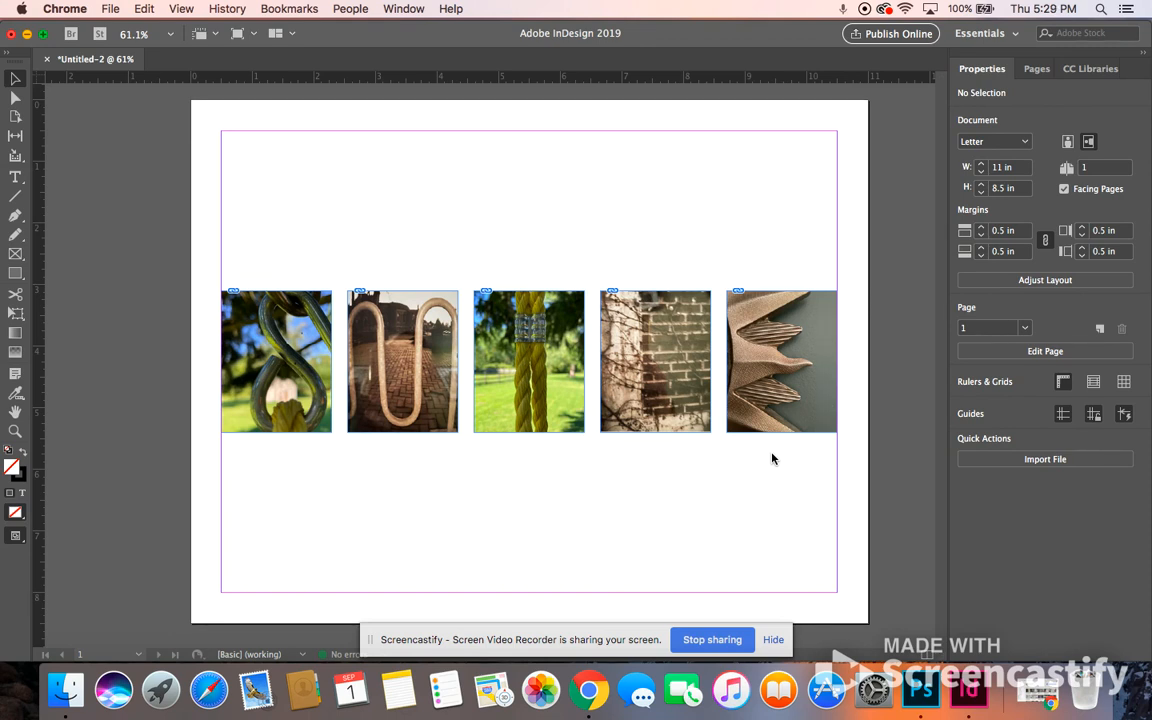
Step: Select all five photo frames together and set their stroke weight to 5 pt
click(878, 277)
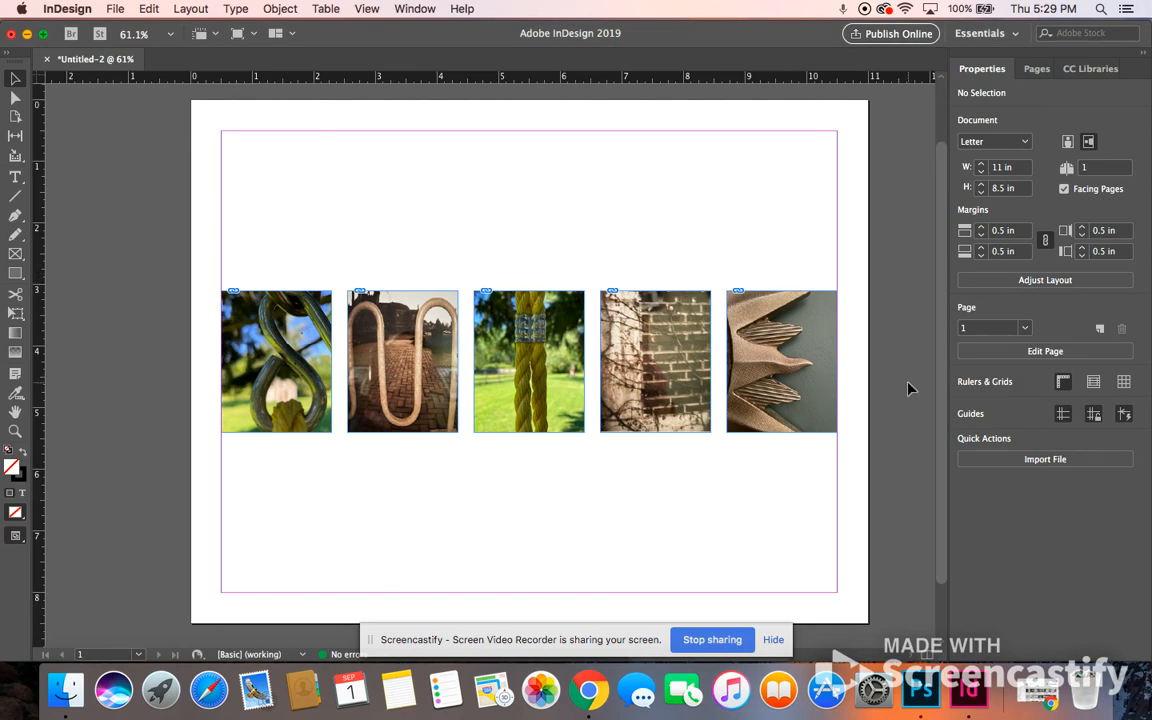
mouse_move(908, 359)
mouse_down()
mouse_move(333, 365)
mouse_move(200, 345)
mouse_move(152, 292)
mouse_move(95, 298)
mouse_move(90, 330)
mouse_up()
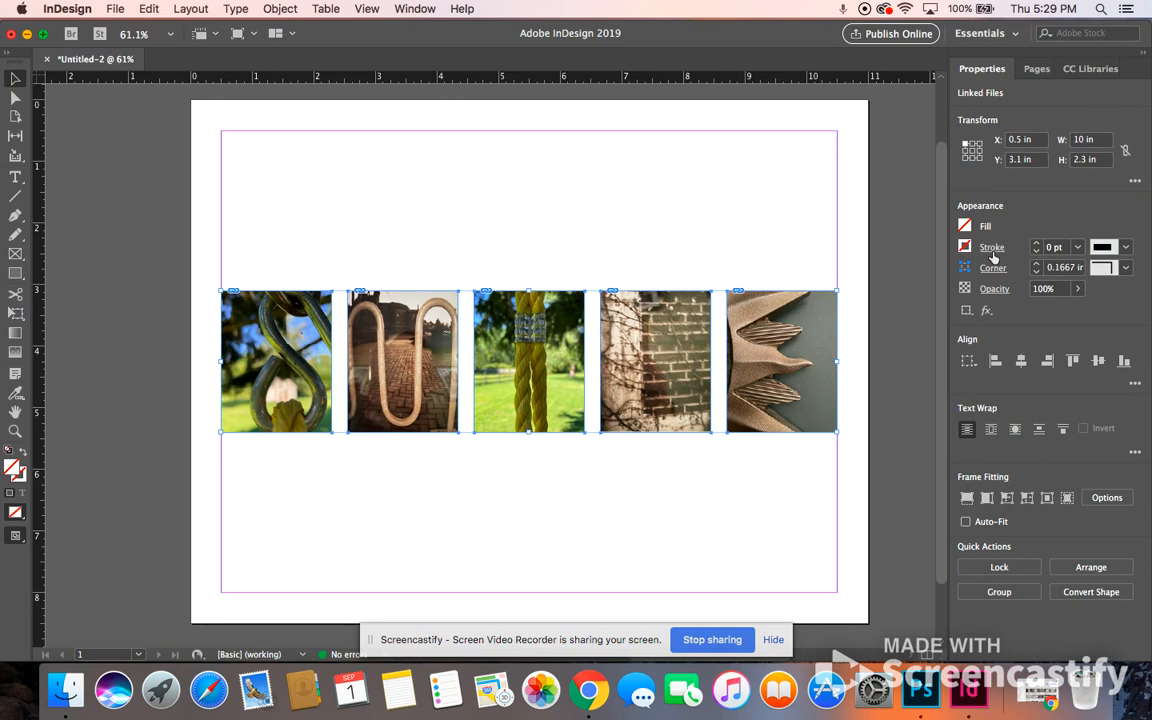
click(992, 247)
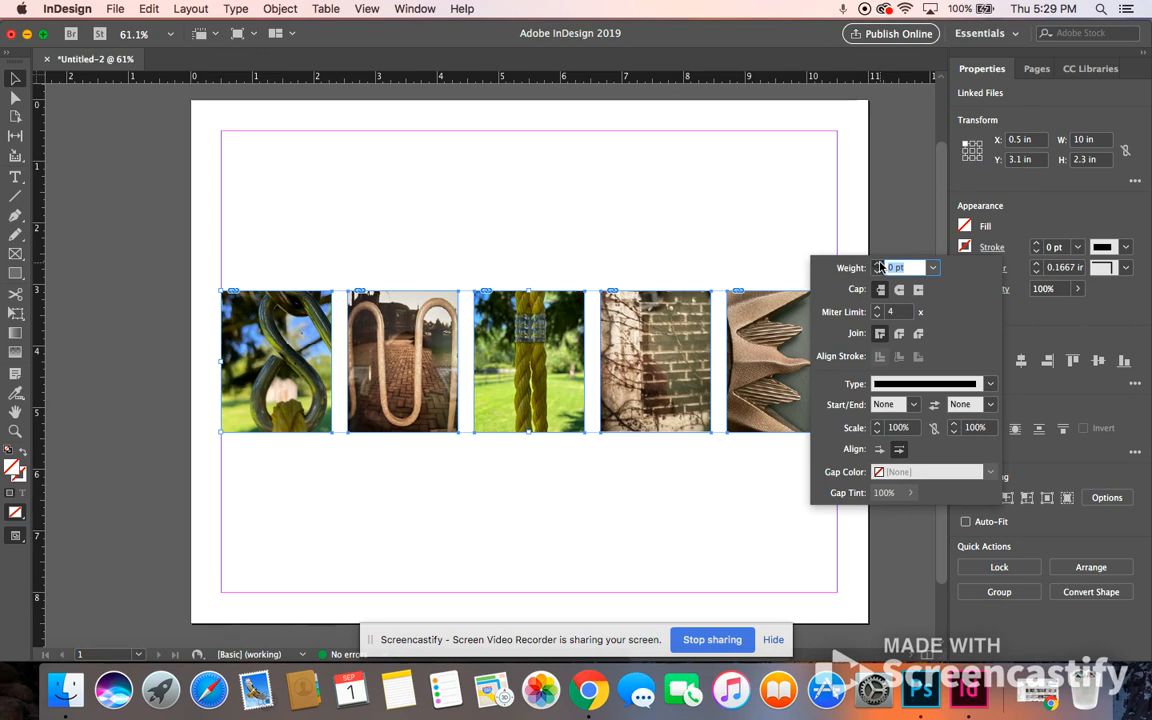
click(879, 265)
click(879, 265)
click(879, 265)
click(879, 265)
click(879, 265)
click(879, 265)
click(879, 265)
click(879, 265)
click(879, 265)
click(879, 265)
click(879, 265)
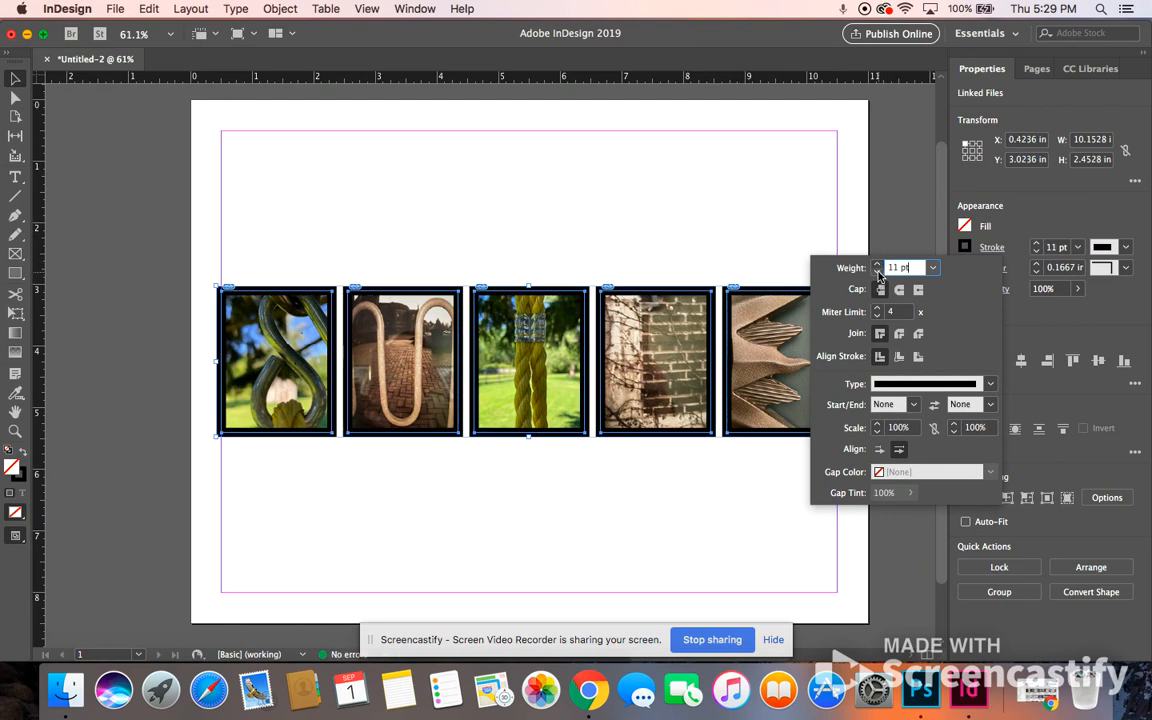
click(879, 273)
click(879, 273)
click(879, 273)
click(879, 273)
click(879, 273)
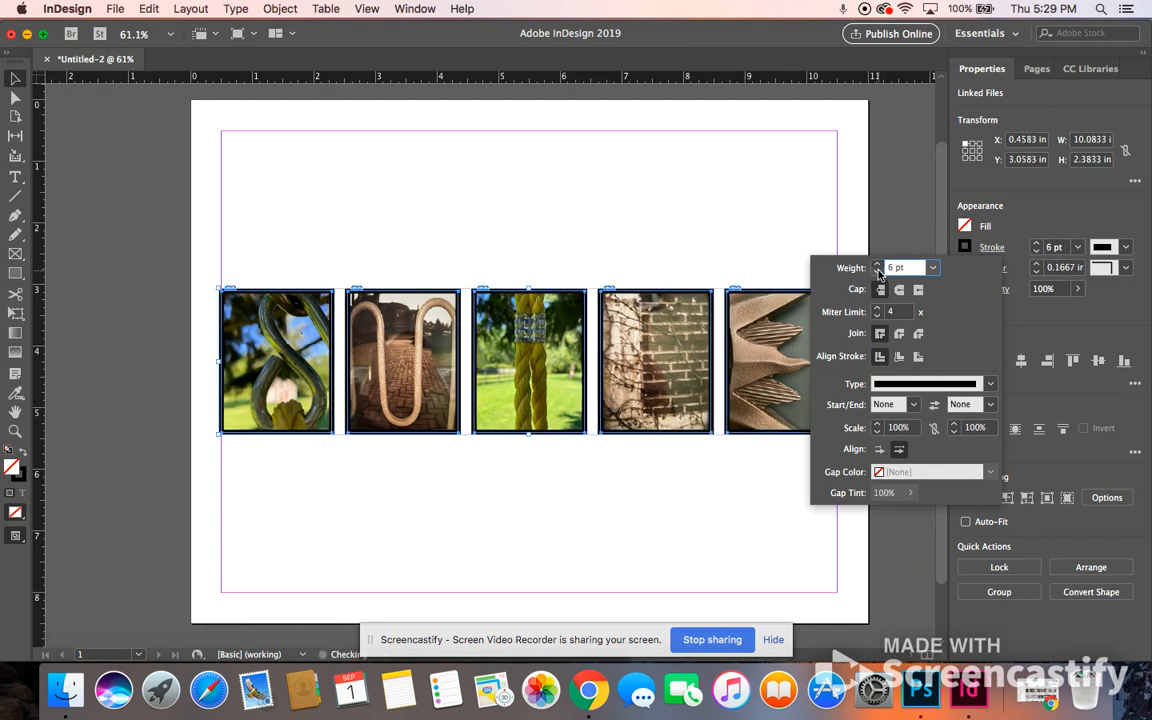
click(878, 265)
click(878, 265)
click(878, 265)
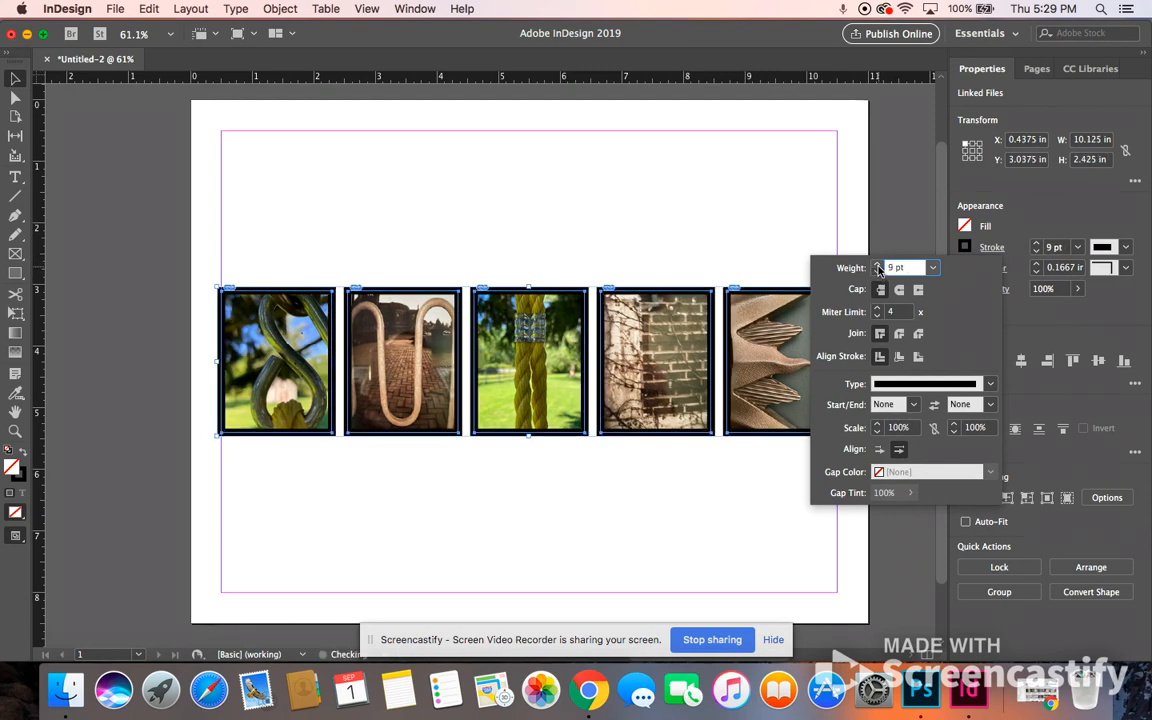
click(878, 273)
click(878, 273)
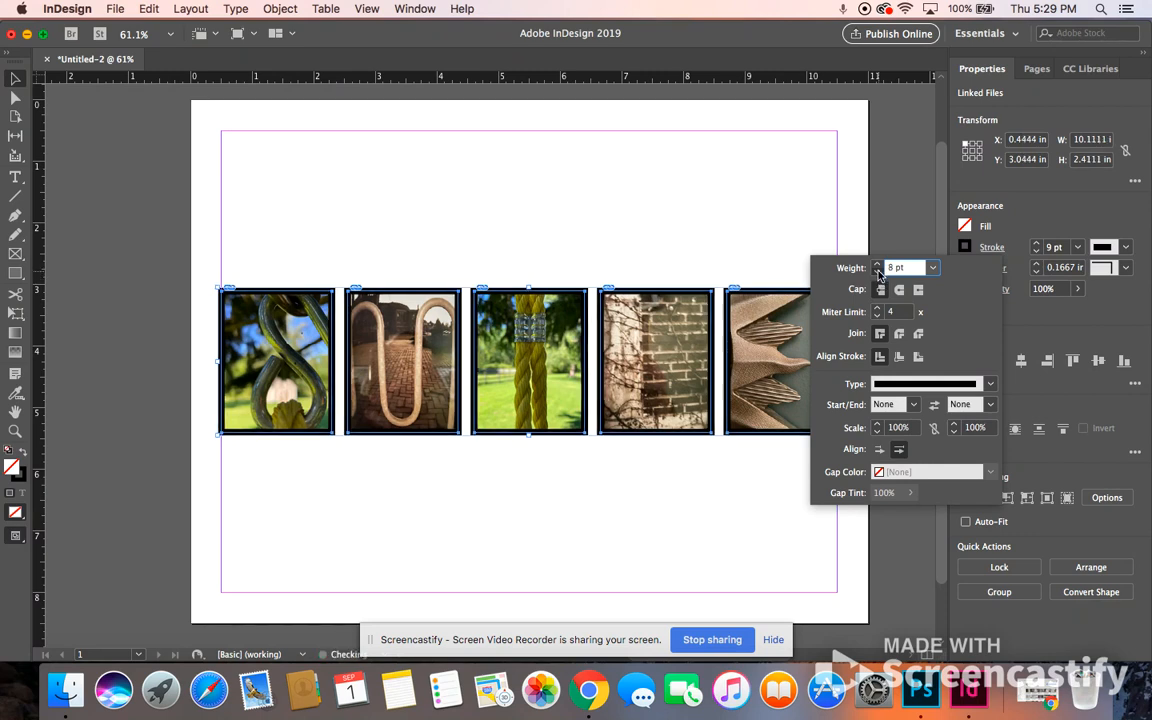
click(878, 273)
click(878, 273)
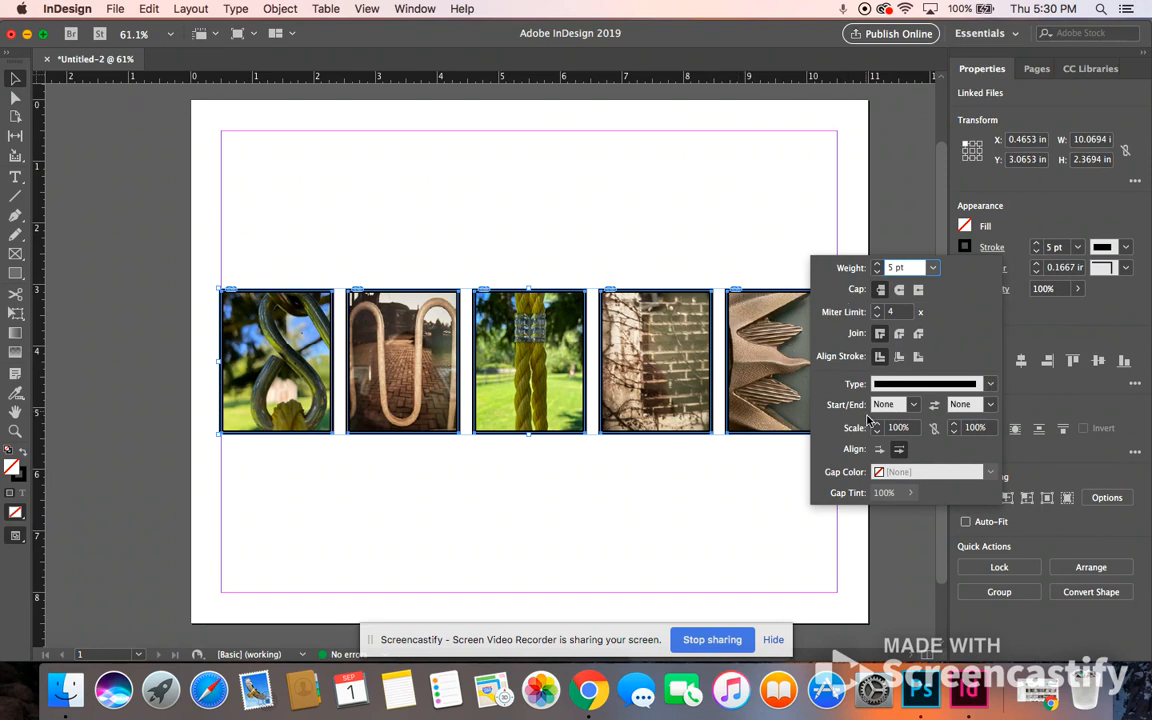
Step: Try the Thick - Thick, Japanese Dots and Straight Hash stroke types on the photo frames, and return them to Solid
click(990, 385)
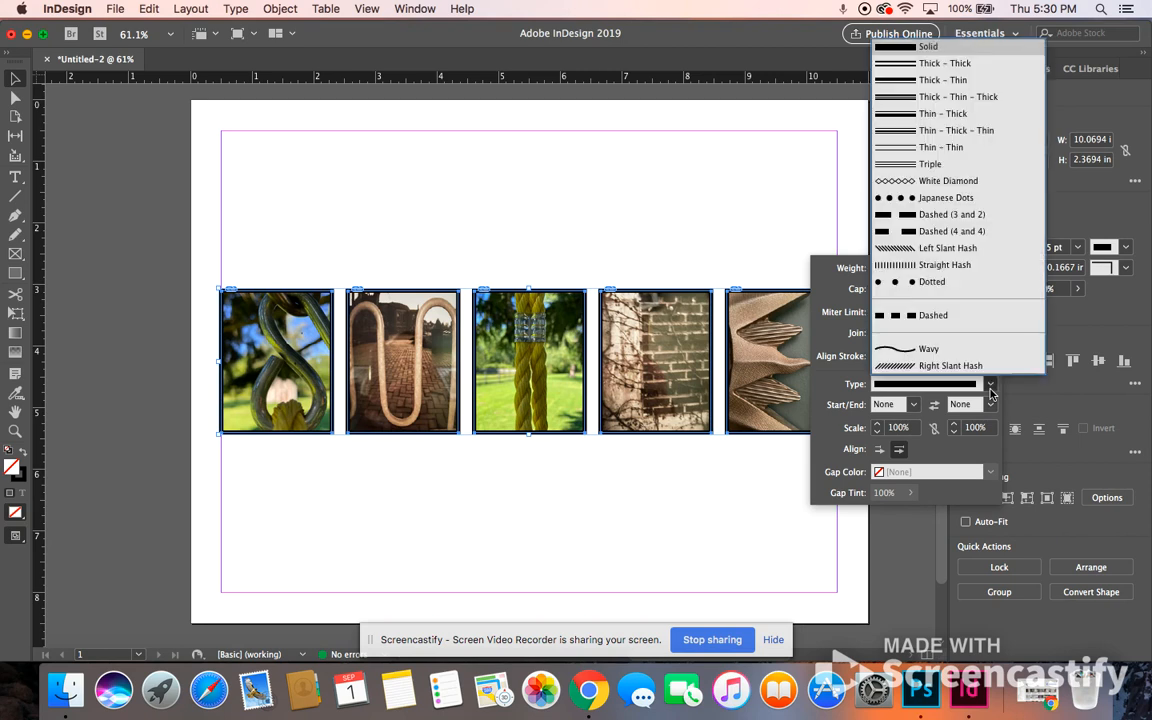
click(918, 65)
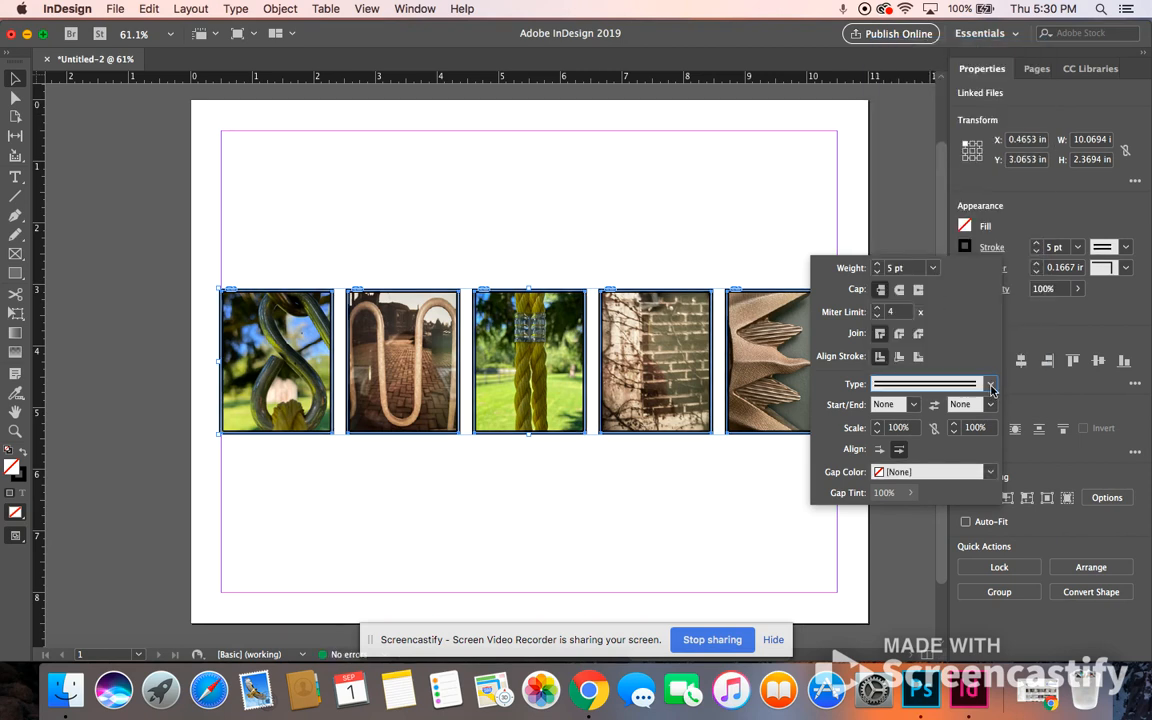
click(990, 385)
click(905, 197)
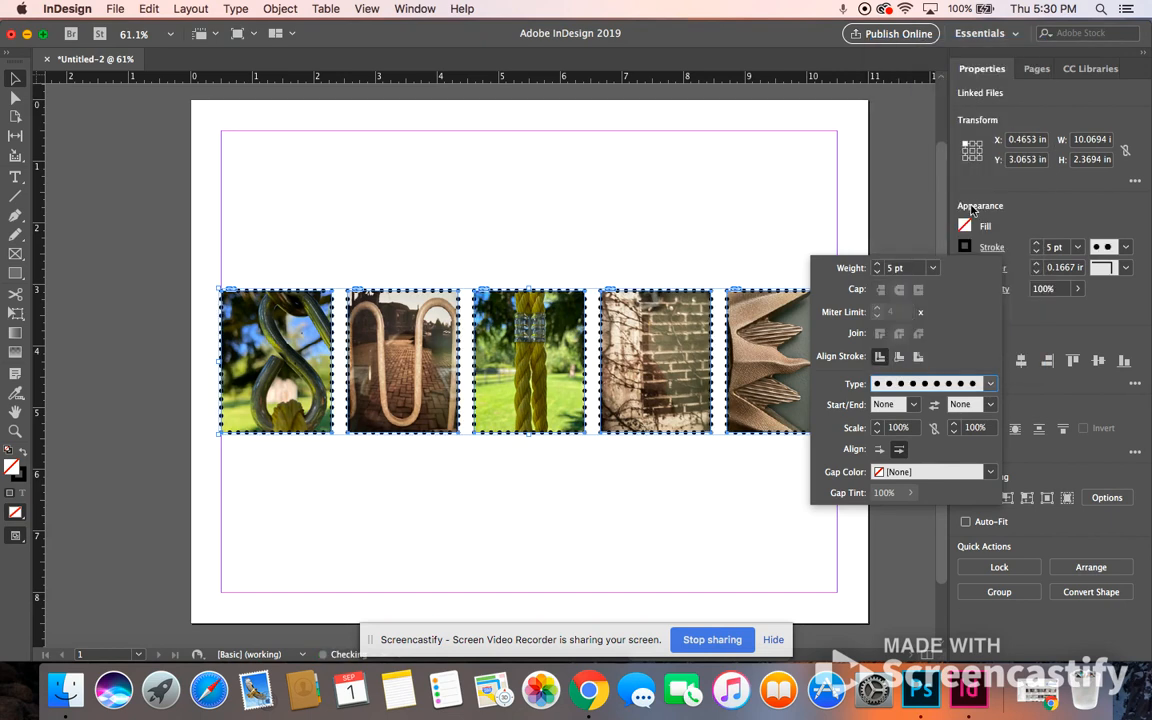
click(990, 385)
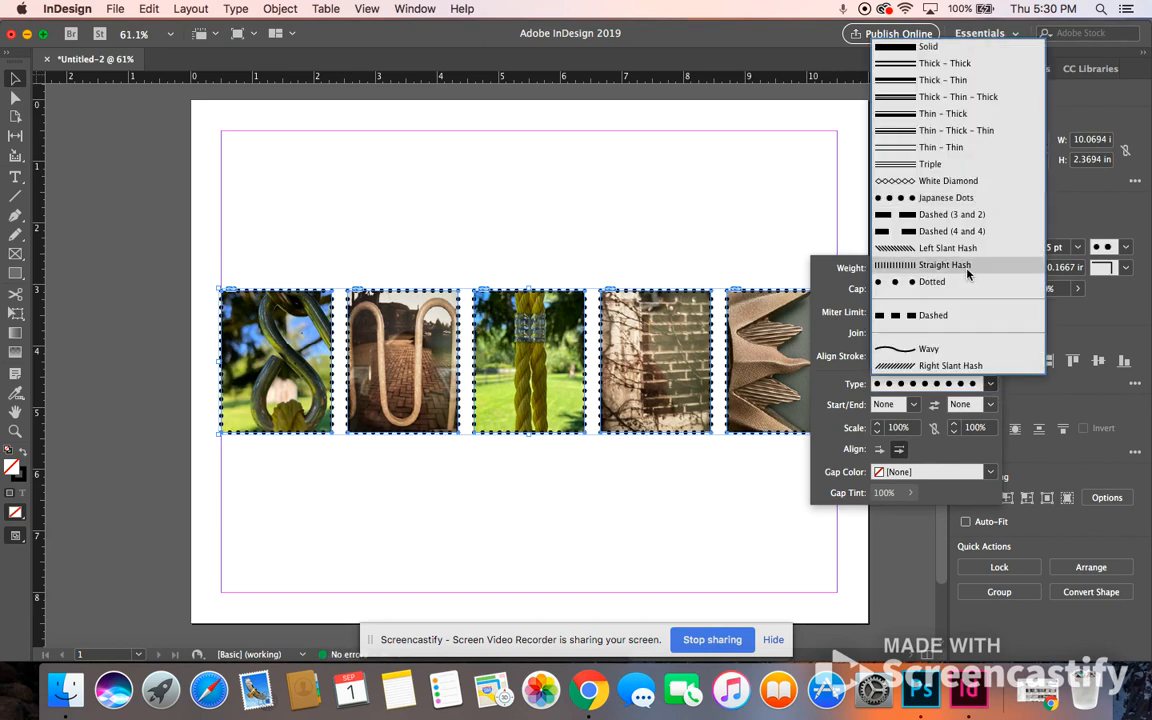
click(960, 266)
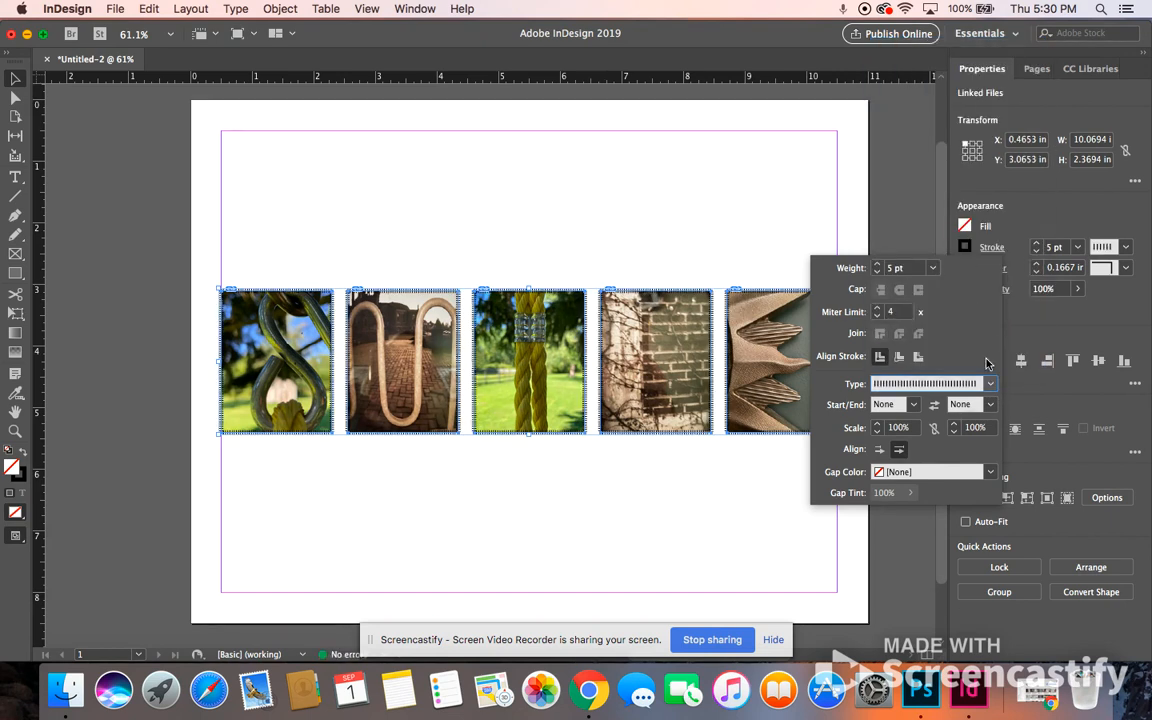
click(990, 390)
click(865, 45)
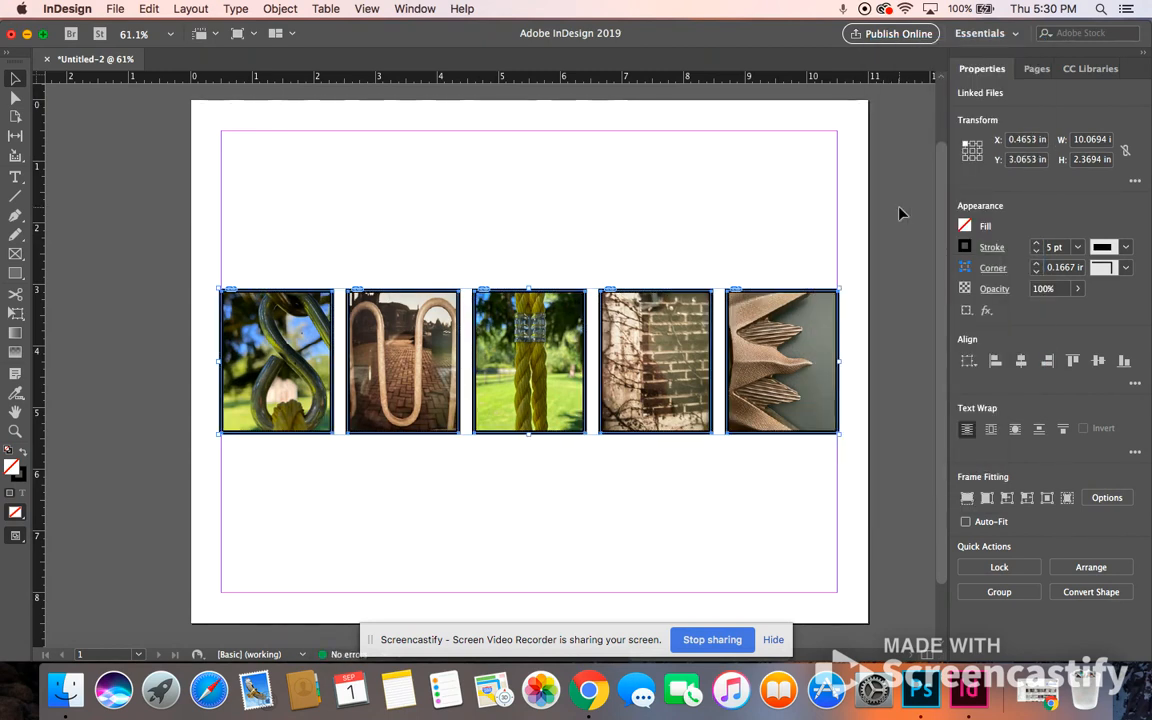
Step: Try a green stroke colour from the colour spectrum on the photo frames, and set the stroke back to black
click(970, 248)
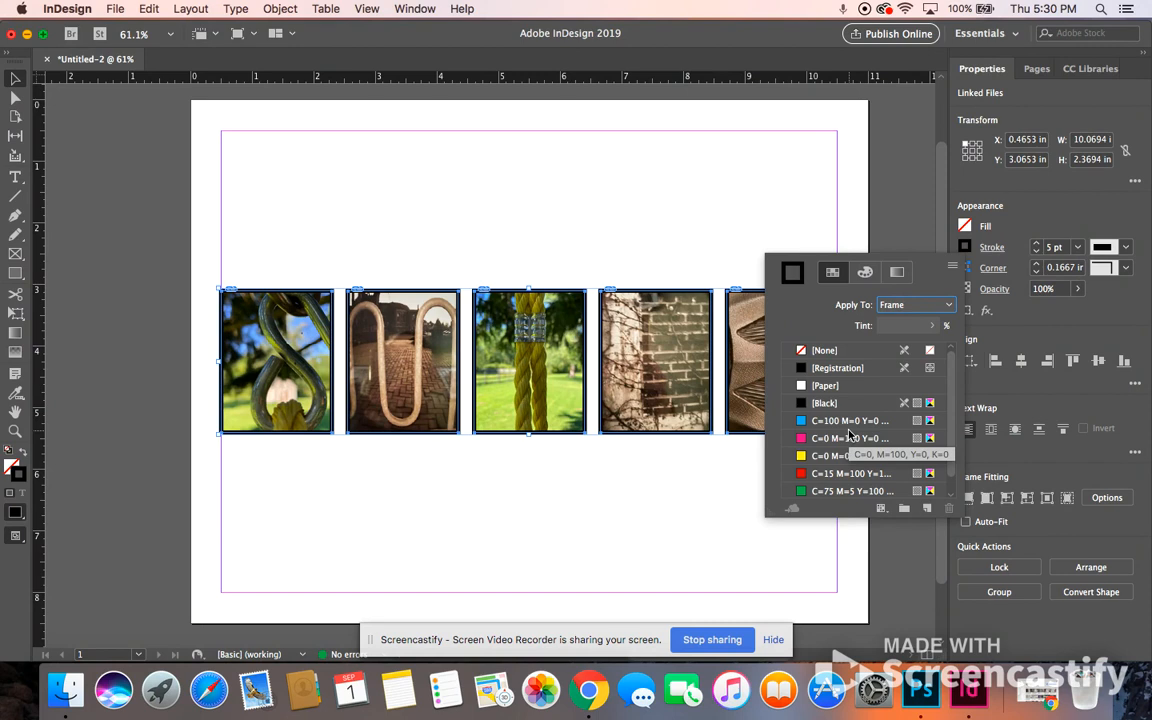
click(862, 273)
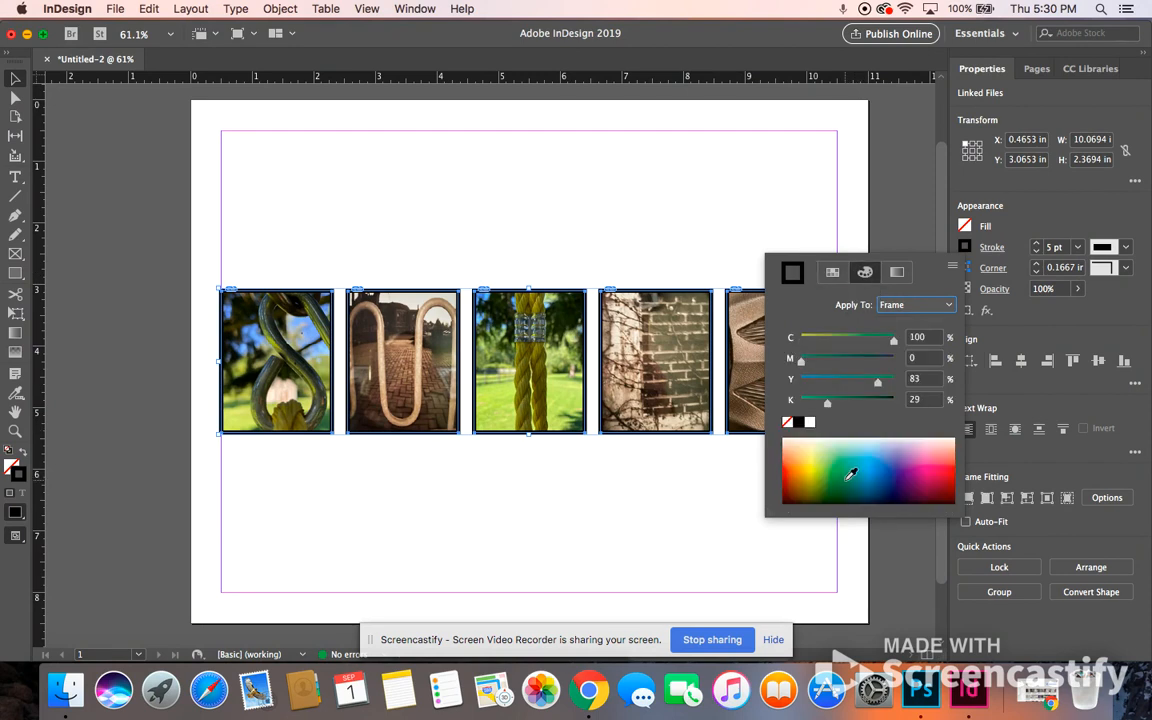
click(867, 472)
click(898, 274)
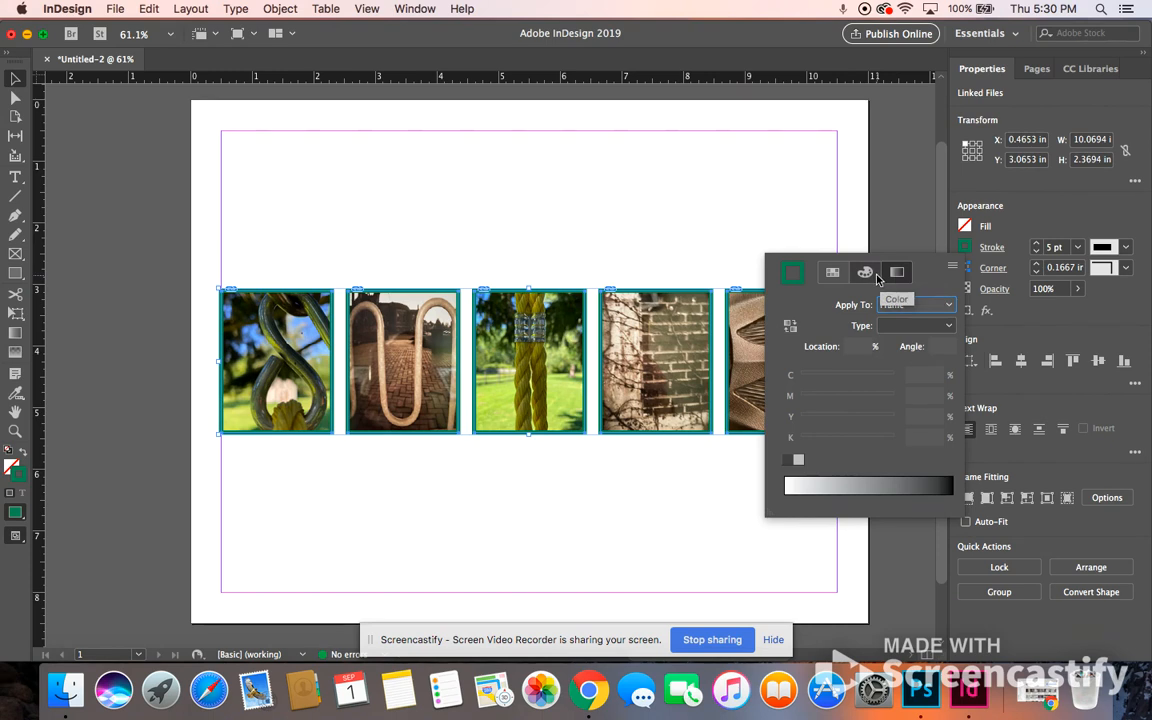
click(865, 272)
mouse_move(874, 474)
mouse_down()
mouse_move(845, 479)
mouse_move(807, 447)
mouse_move(905, 458)
mouse_move(861, 442)
mouse_move(790, 455)
mouse_up()
drag(837, 489, 818, 527)
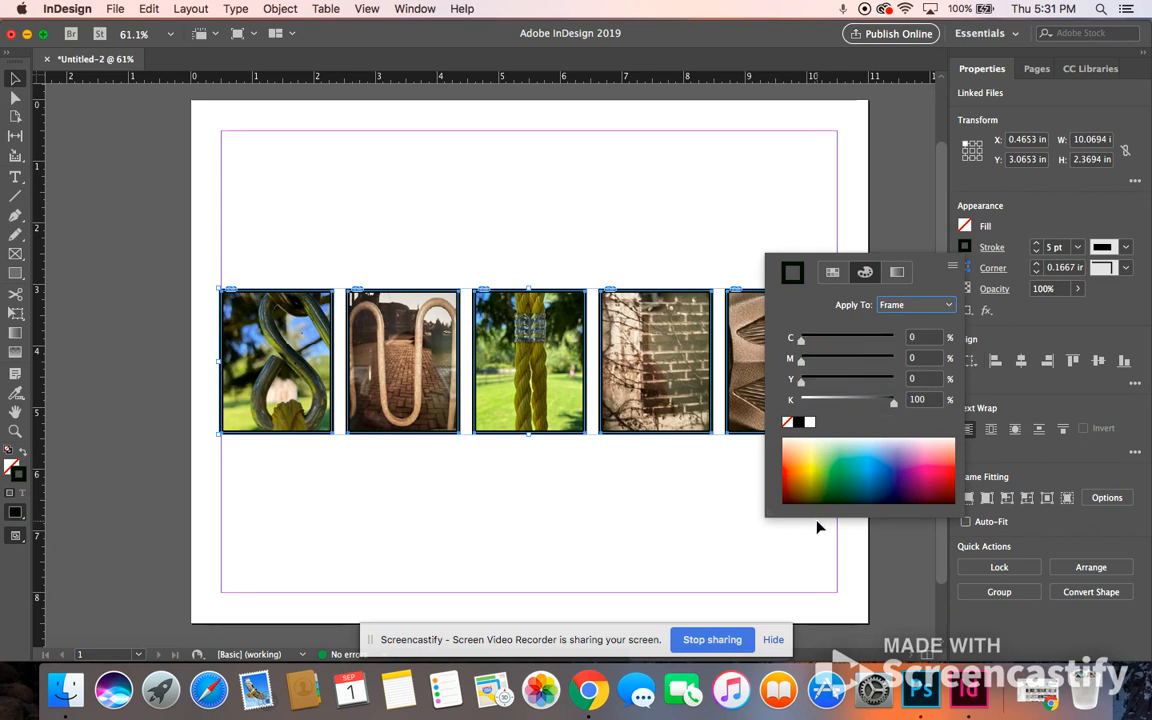
click(848, 183)
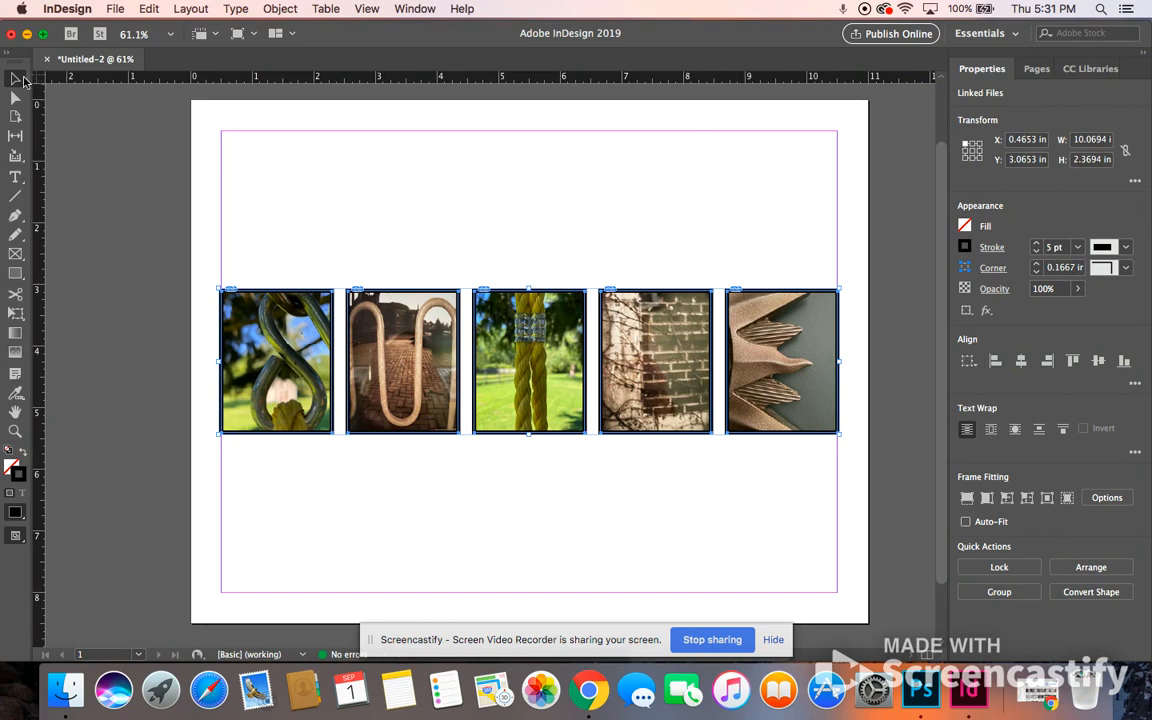
Step: Deselect the photos, create a new layer and move it below Layer 1
click(139, 204)
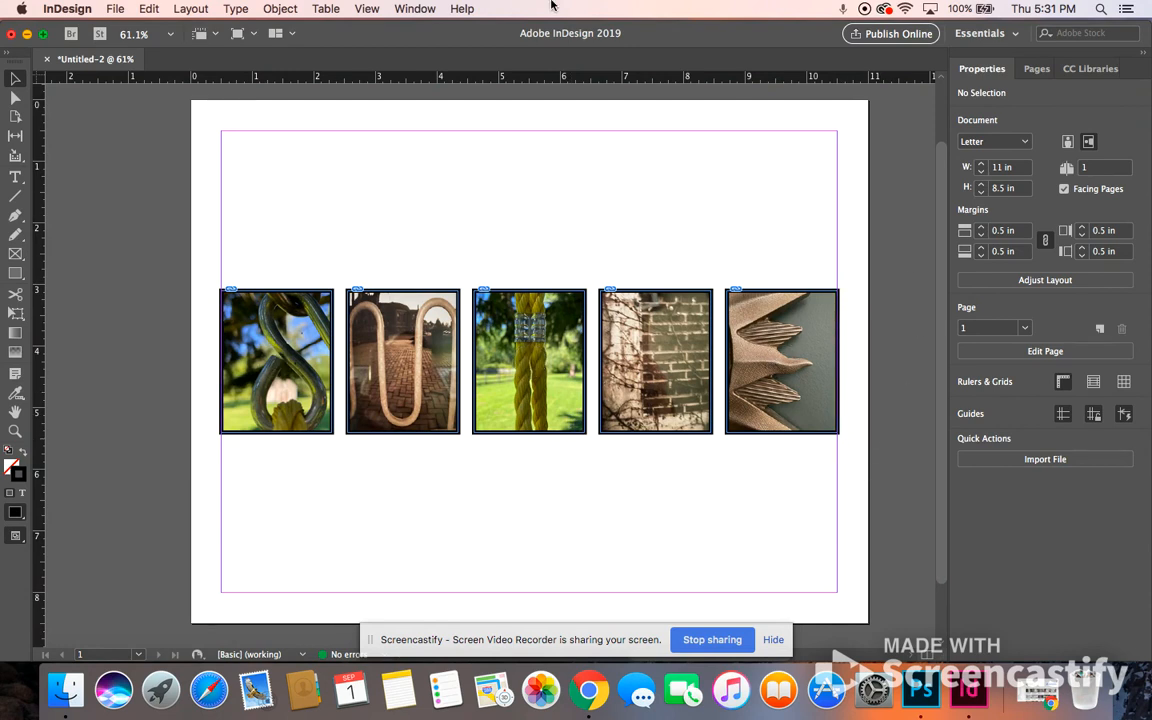
click(410, 8)
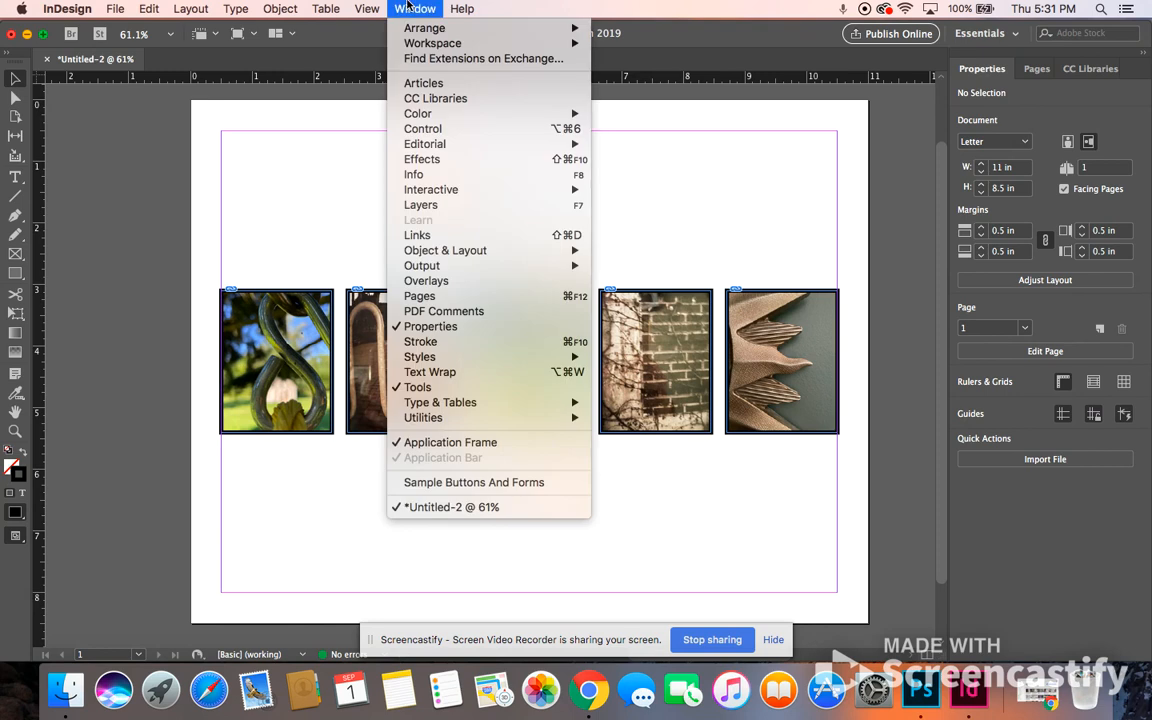
click(430, 205)
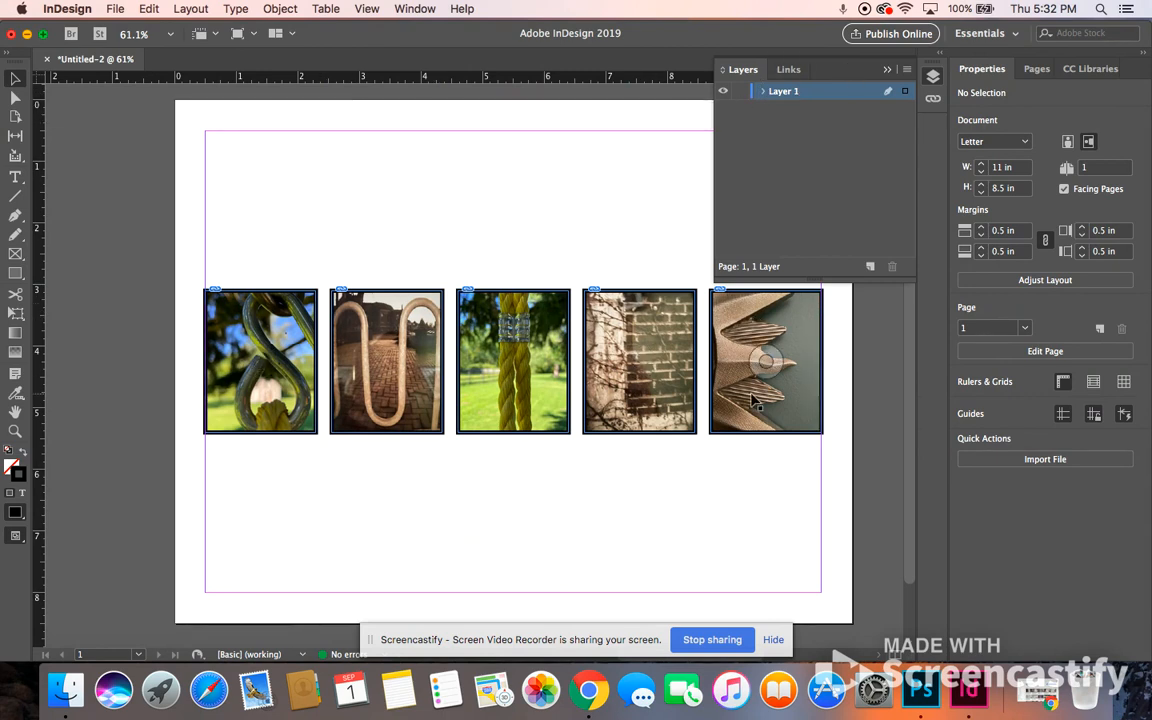
click(870, 266)
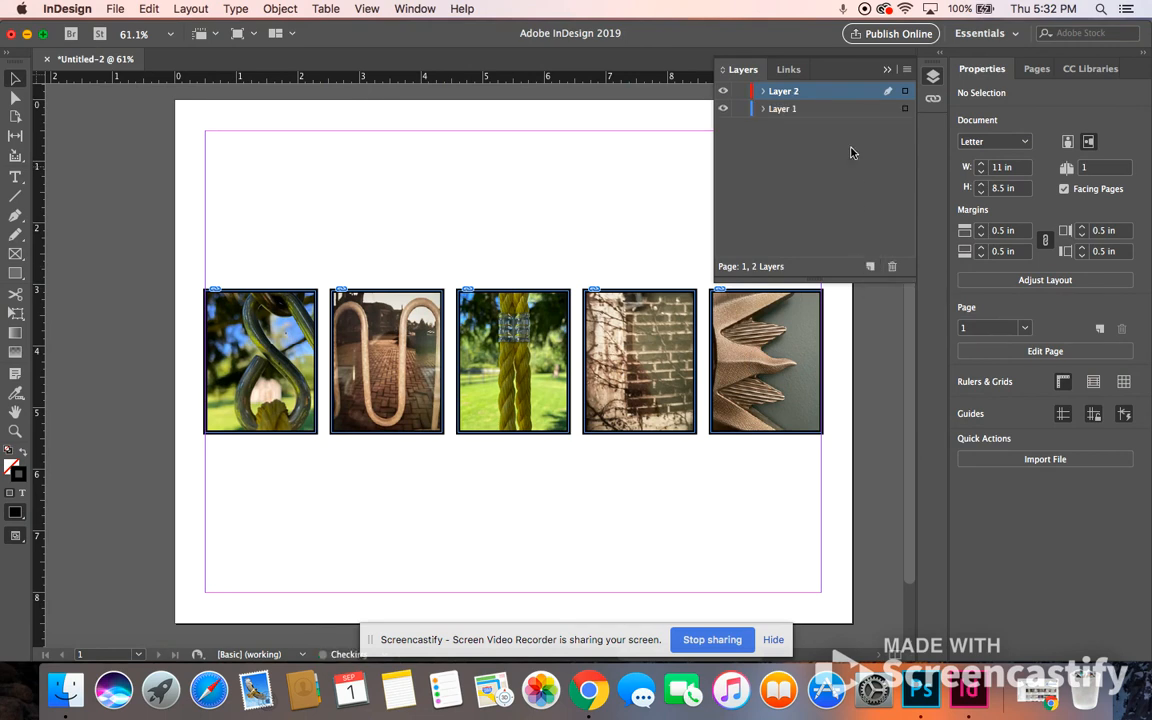
drag(827, 95, 828, 116)
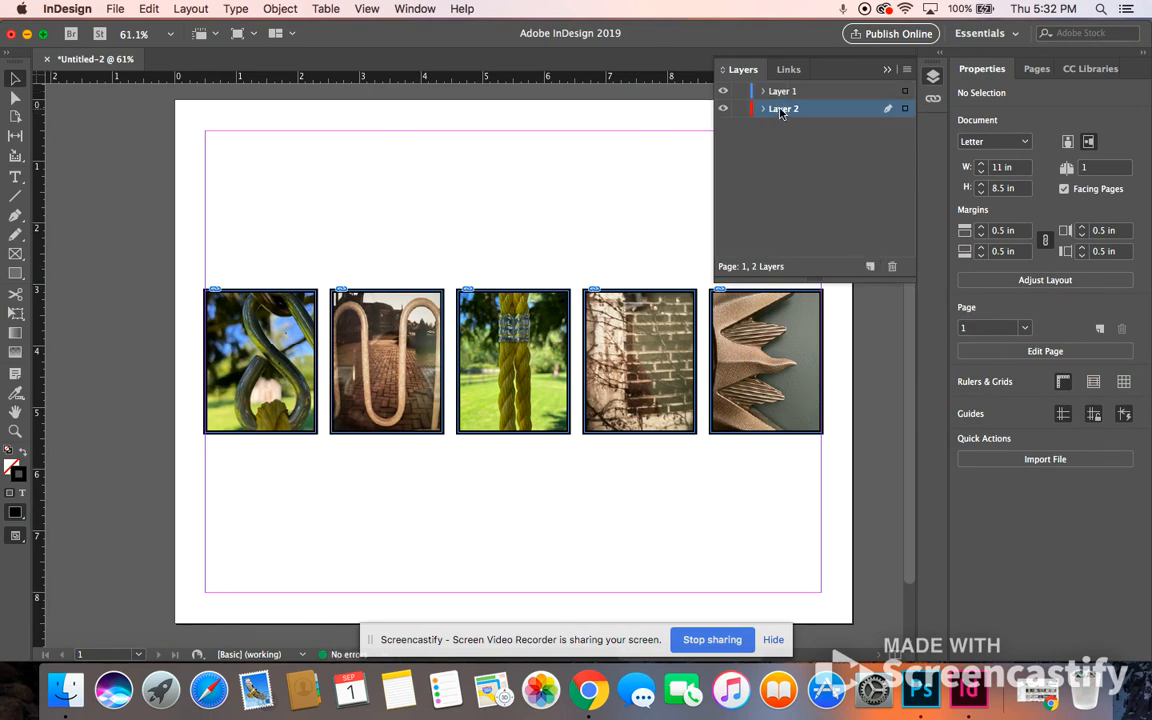
Step: Rename the new layer beneath Layer 1 as Background
double_click(781, 112)
key(BackSpace)
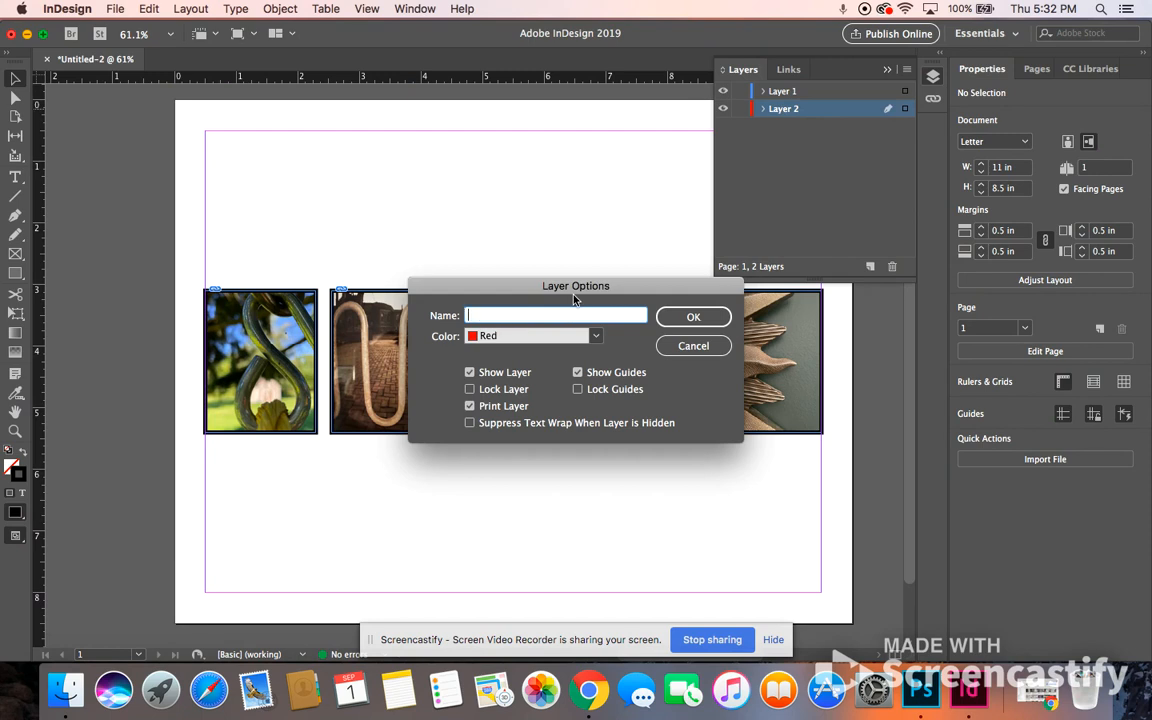
text(Background)
click(698, 318)
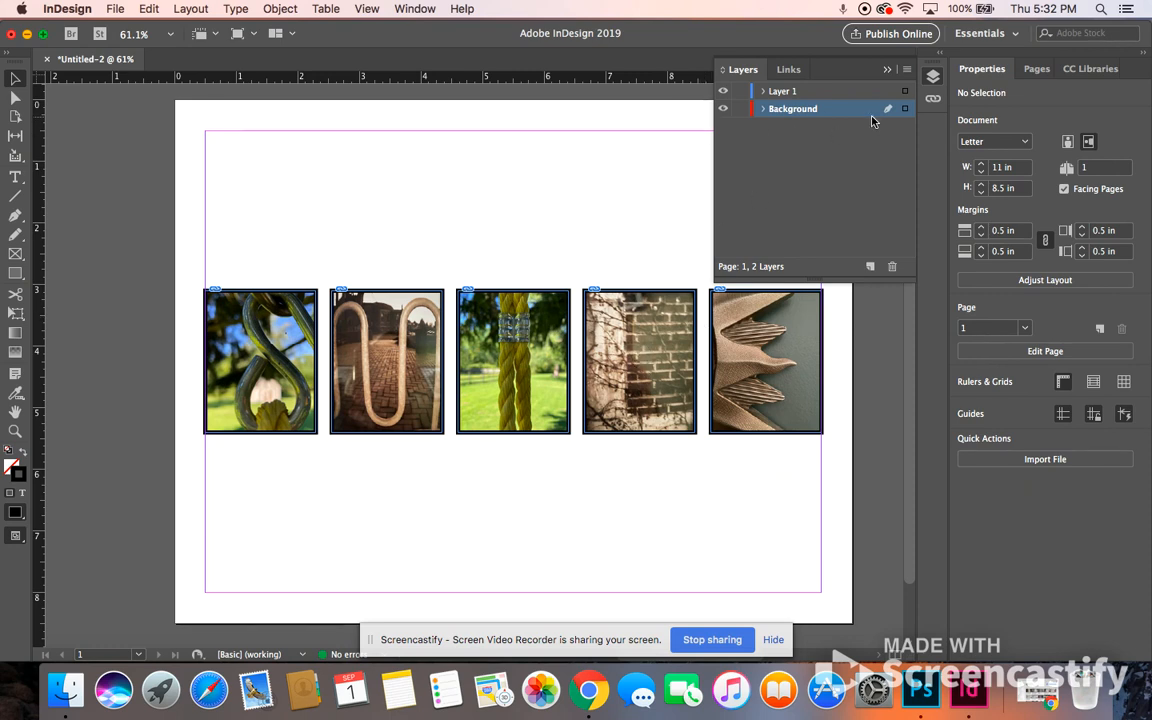
Step: Draw a rectangle about 10.7 in wide and 3.4 in high around the row of photos on the Background layer
click(15, 274)
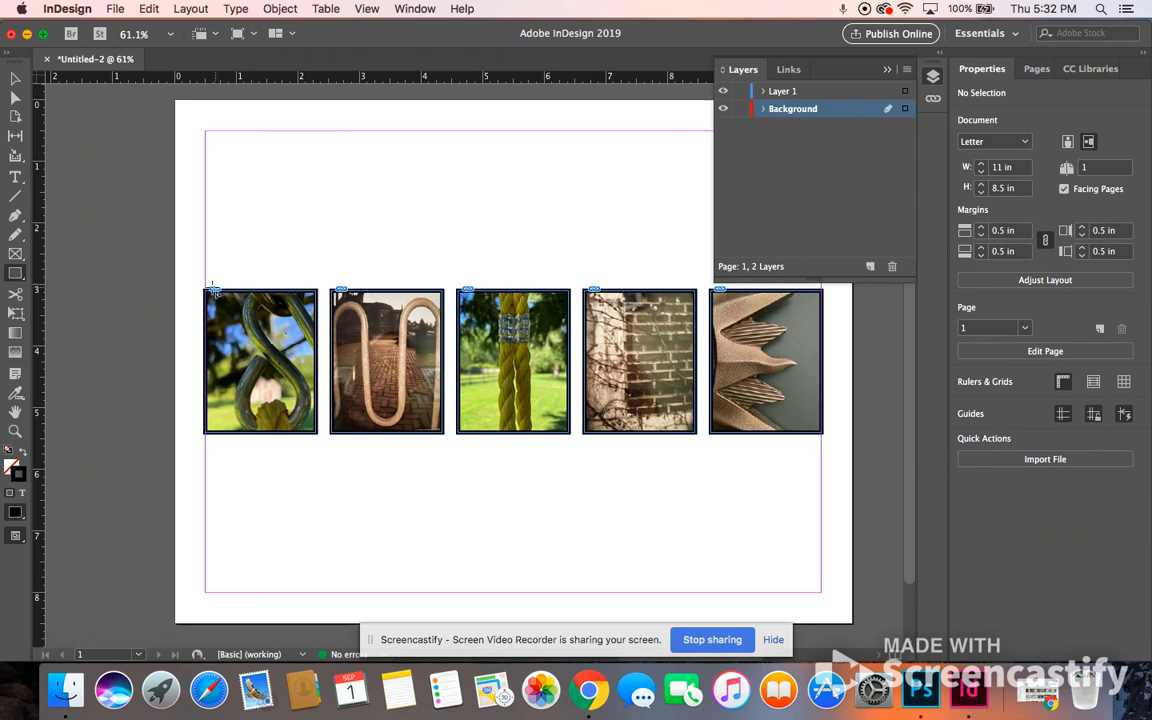
drag(184, 262, 843, 469)
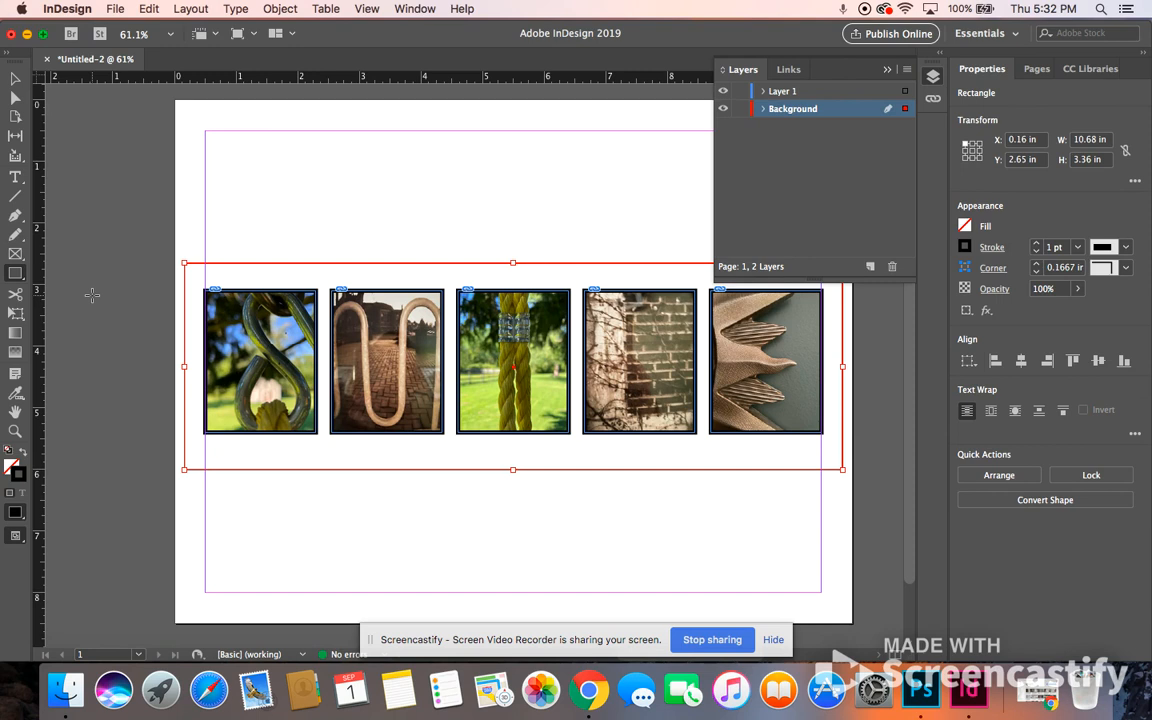
click(15, 273)
click(886, 70)
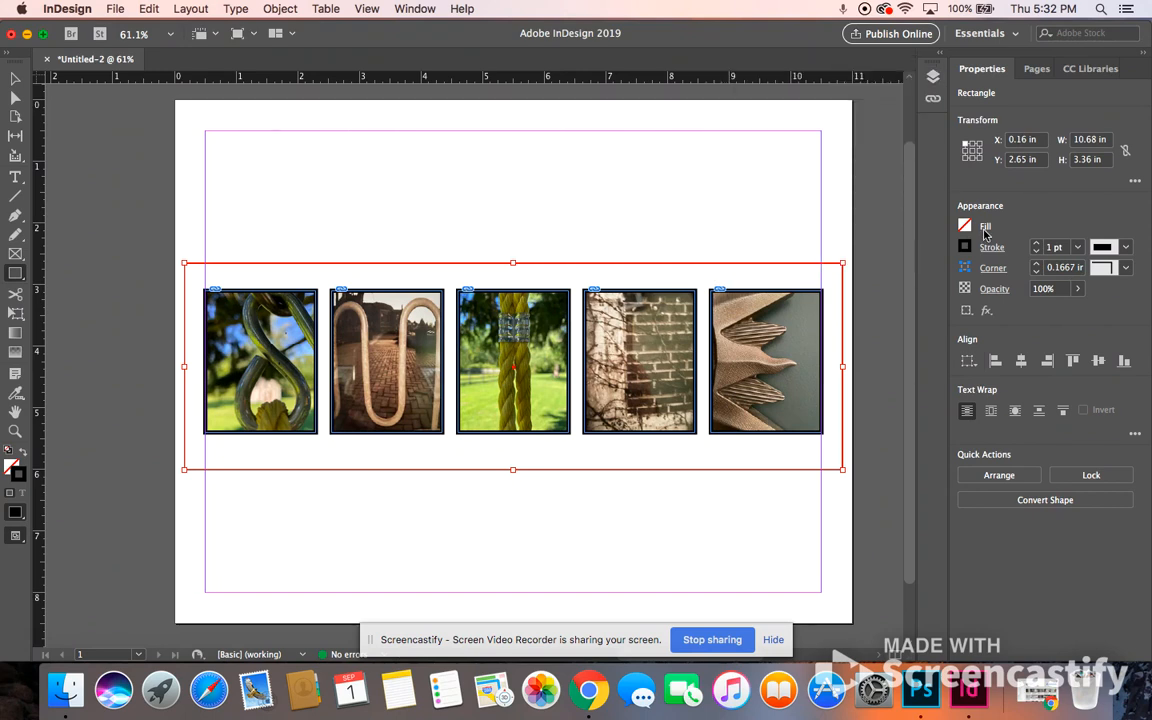
Step: Try black, cyan, magenta and yellow fills on the background rectangle, and settle on the [Registration] swatch
click(965, 227)
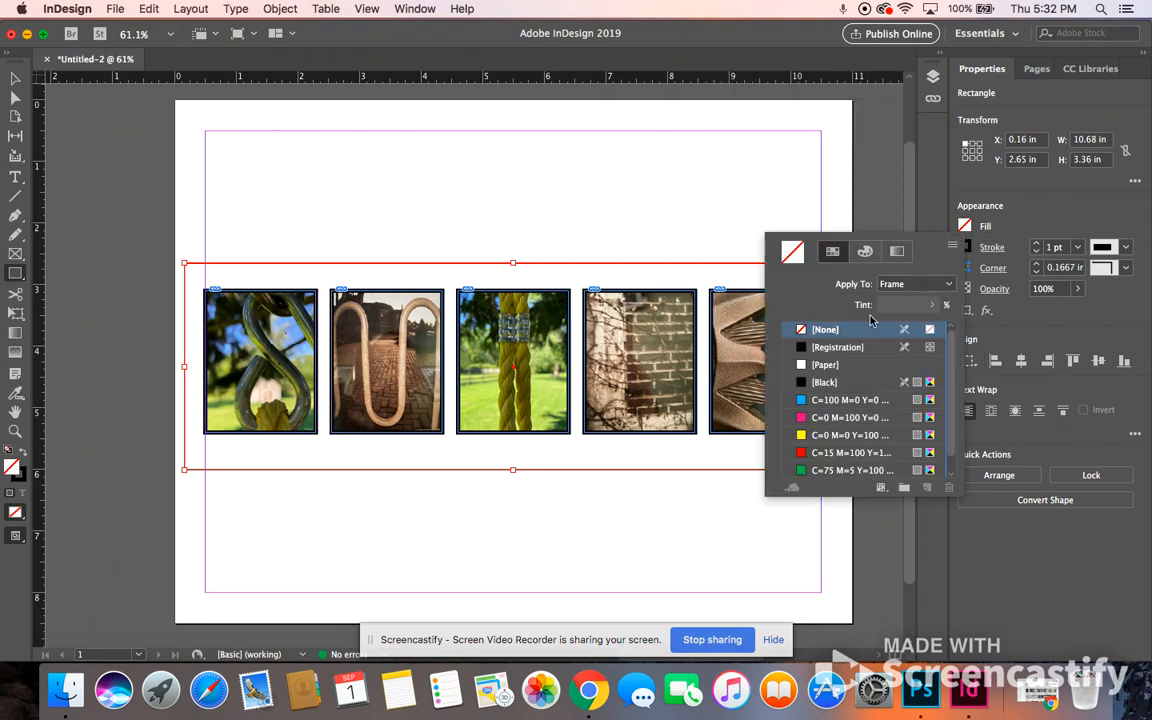
click(825, 382)
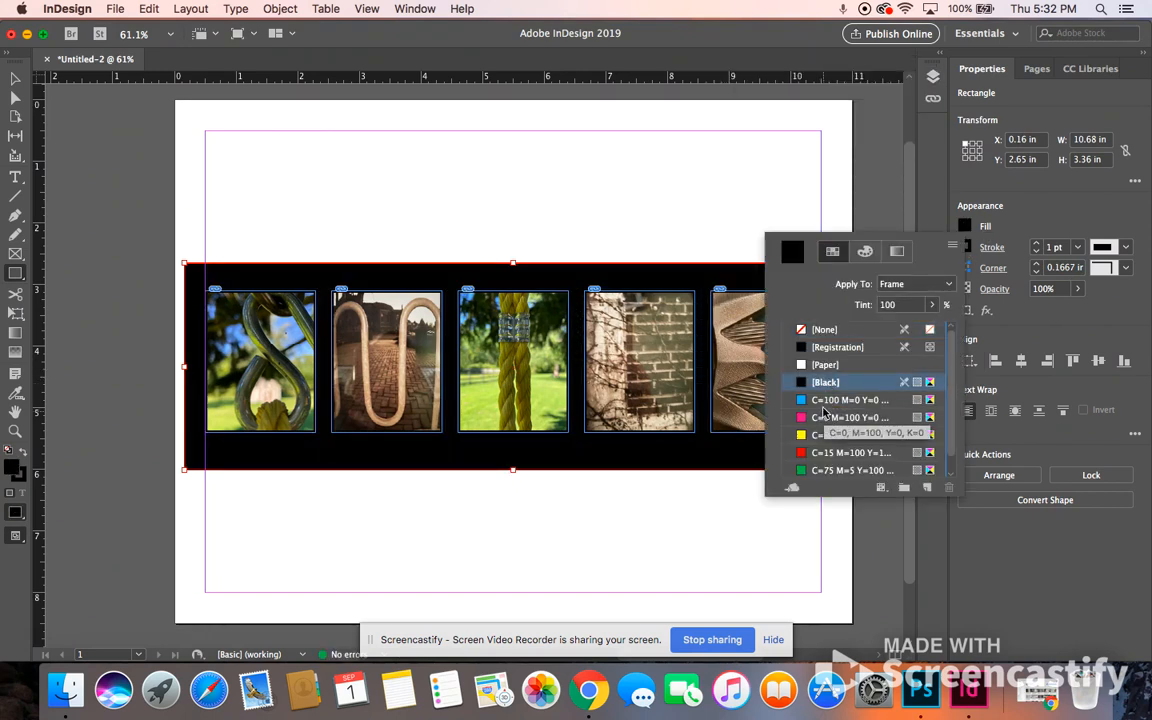
click(825, 400)
click(826, 417)
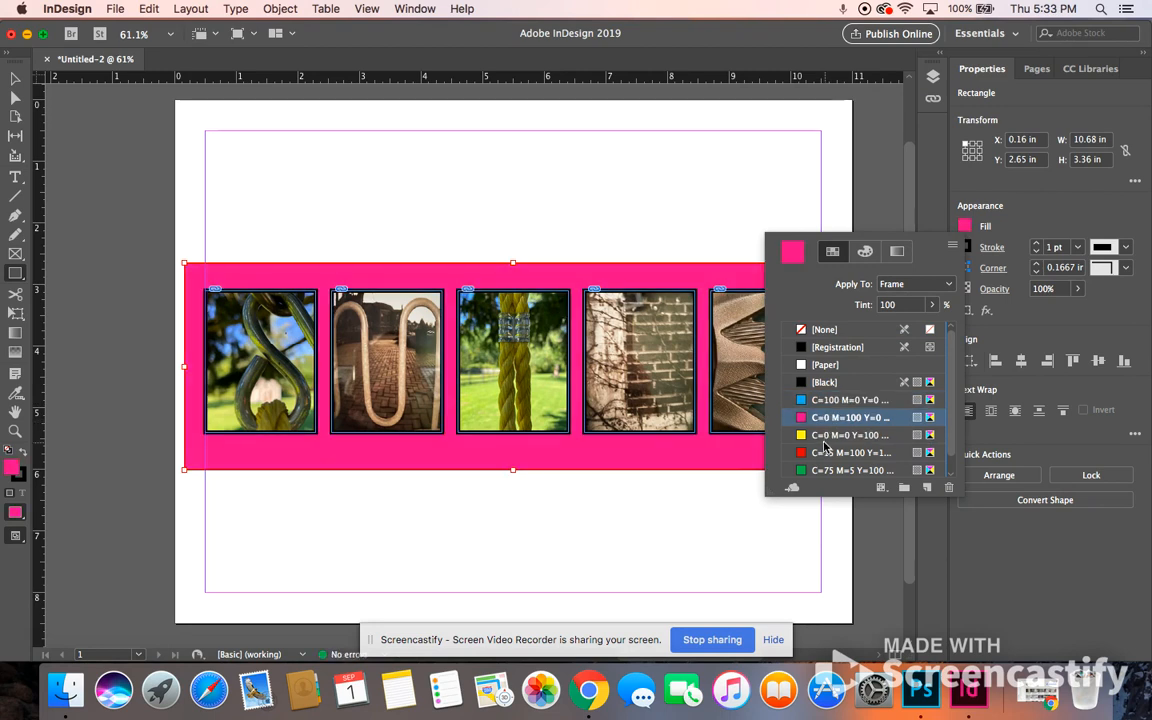
click(826, 435)
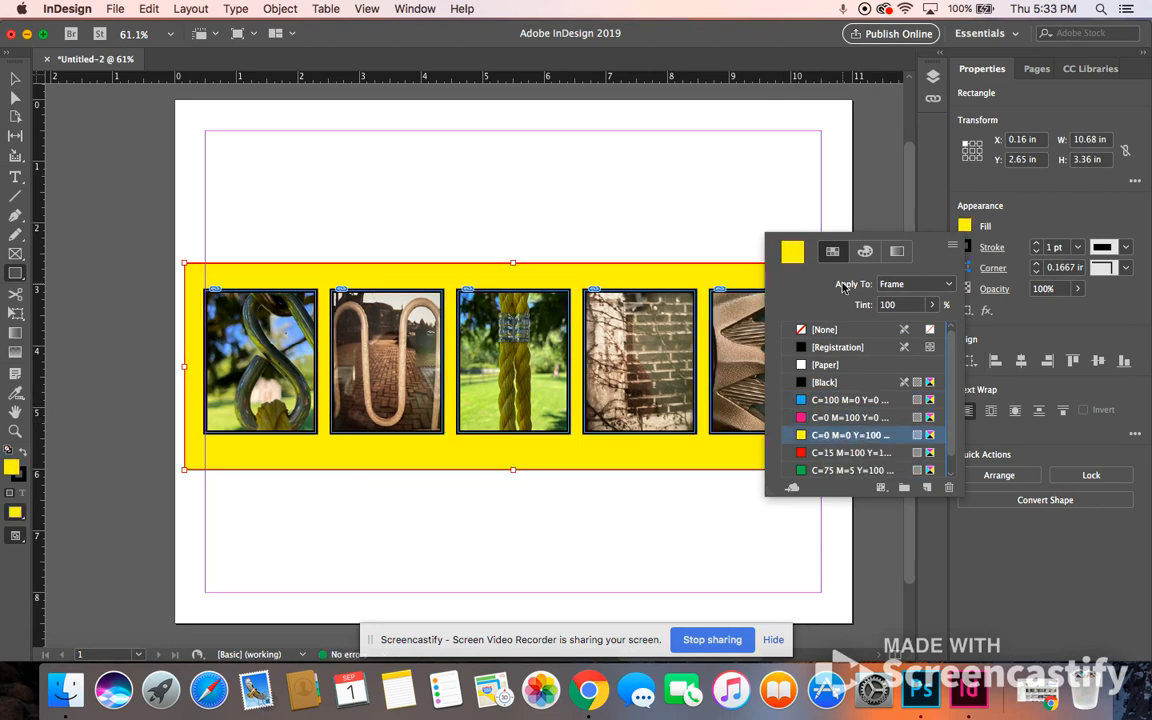
click(865, 251)
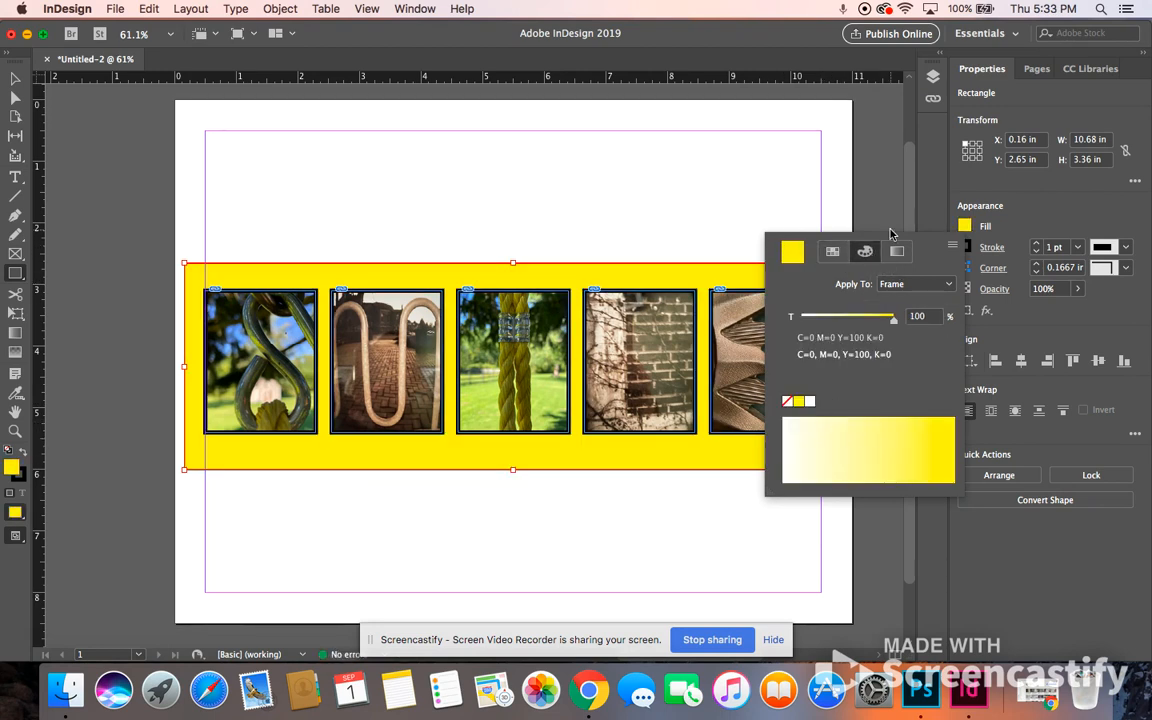
click(831, 252)
click(838, 347)
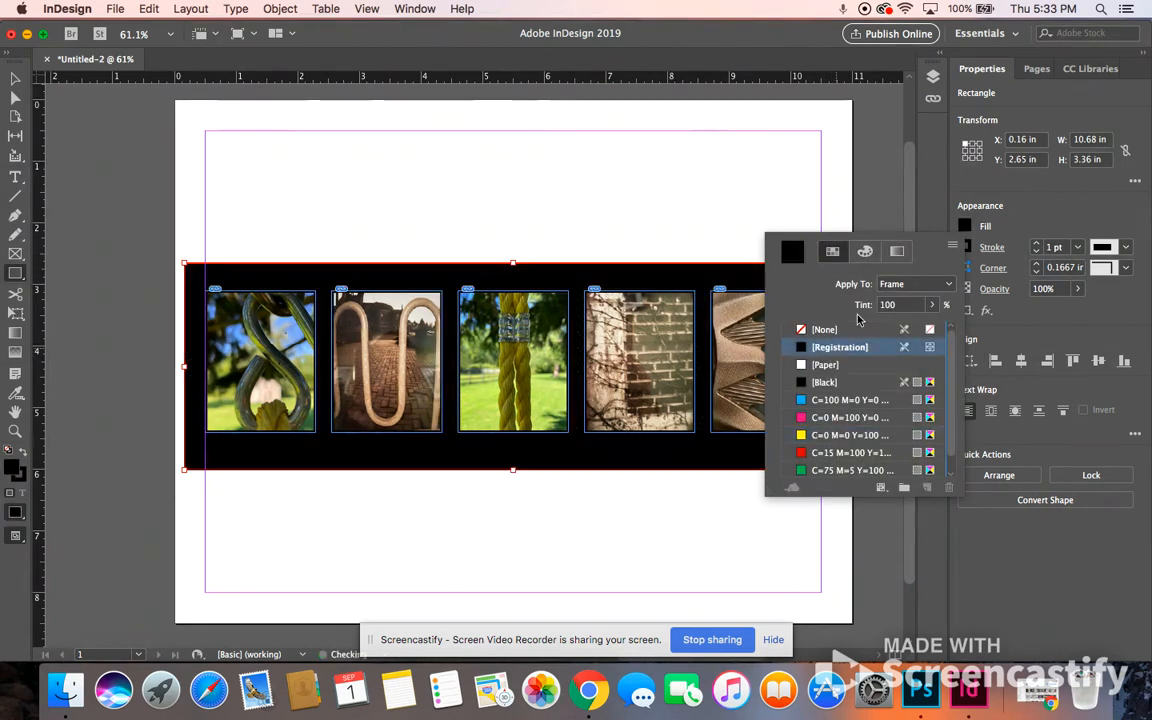
Step: Lighten the background rectangle's [Registration] fill to a 25% tint, look at the gradient options, and deselect the rectangle
click(865, 251)
click(867, 453)
drag(867, 453, 830, 442)
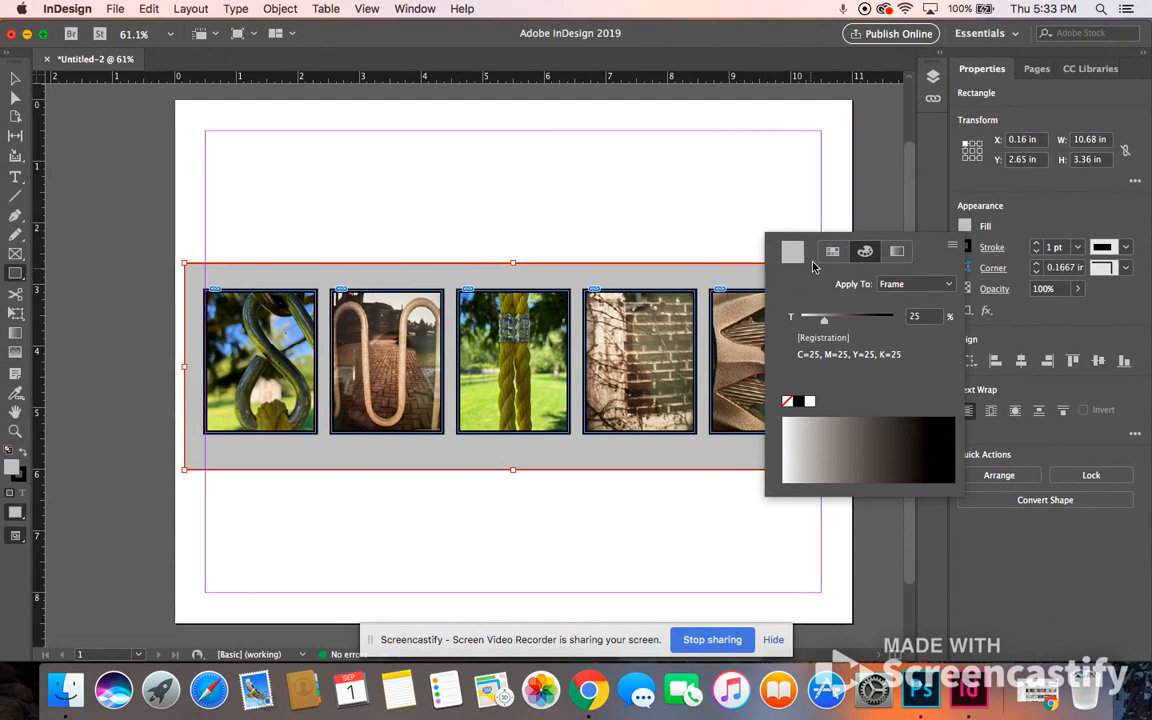
click(832, 251)
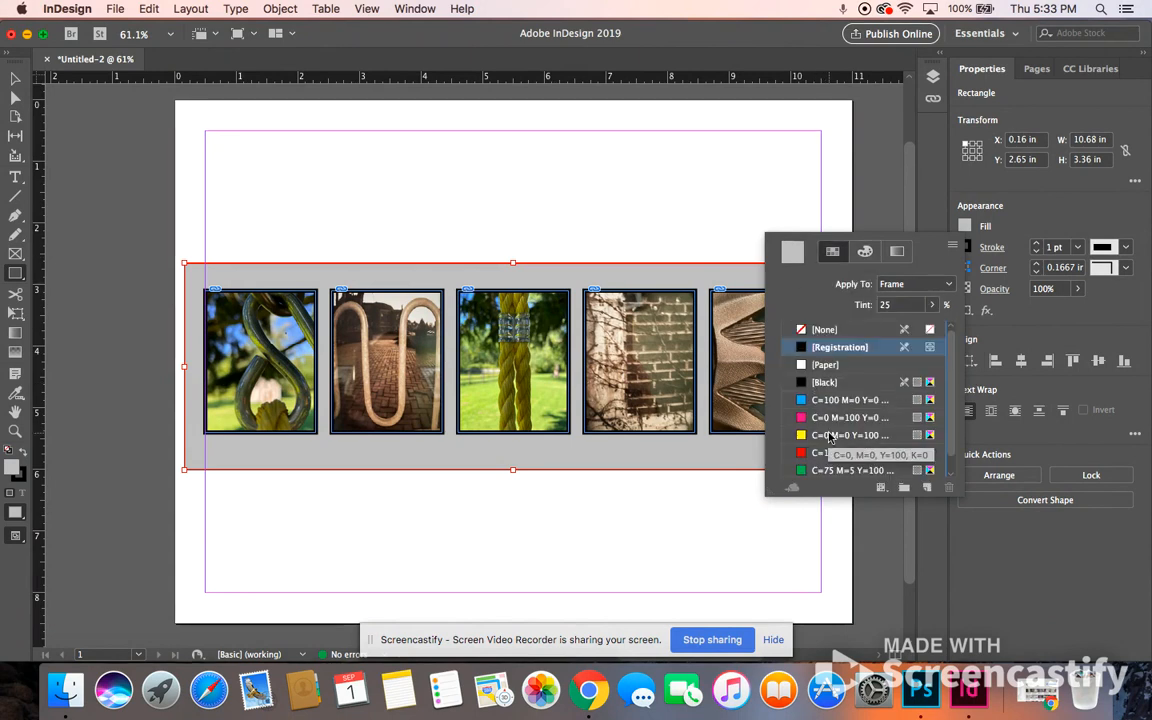
click(896, 252)
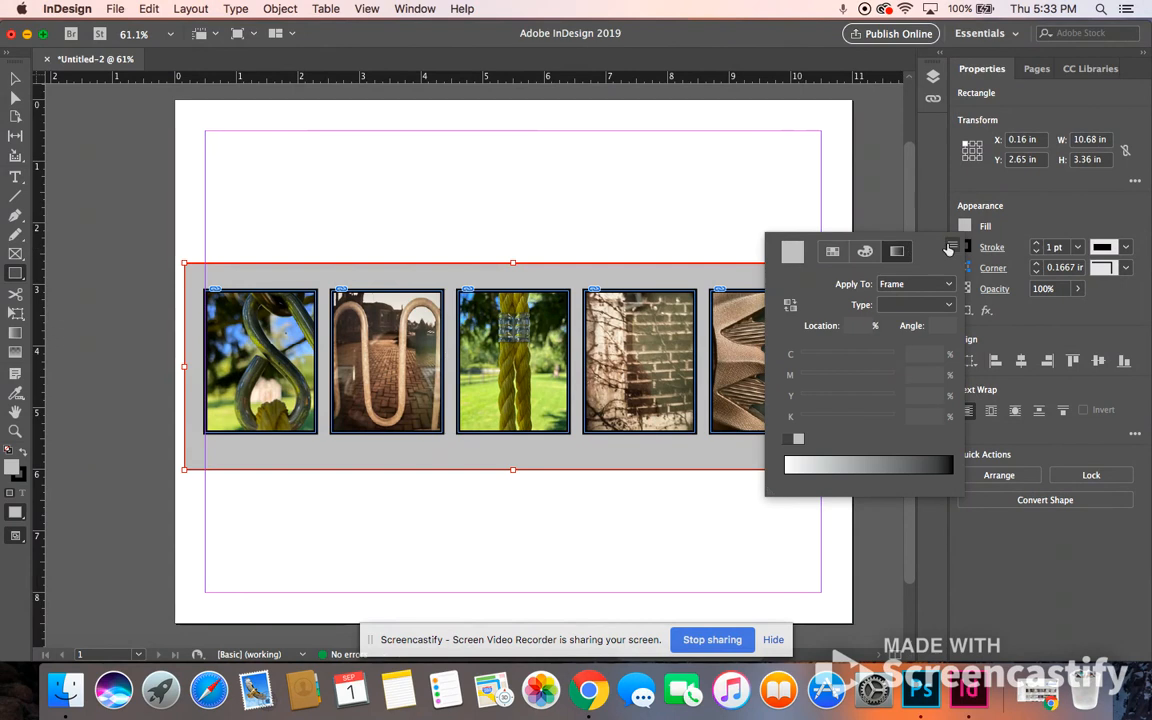
click(836, 214)
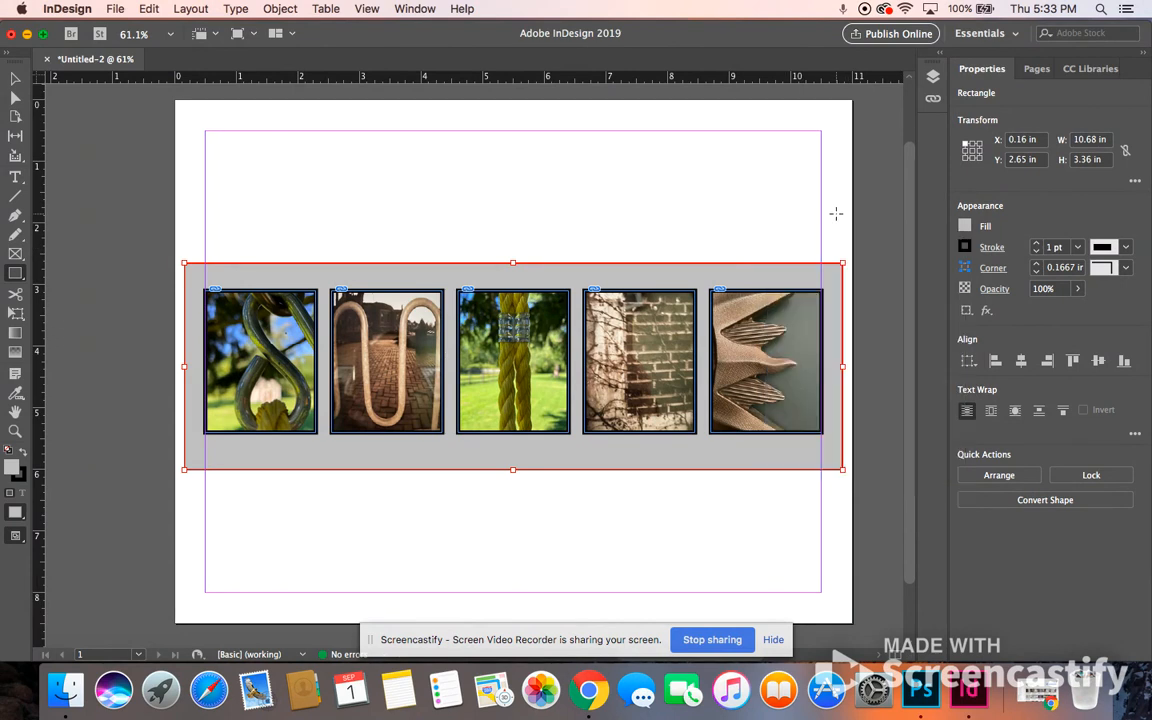
click(16, 78)
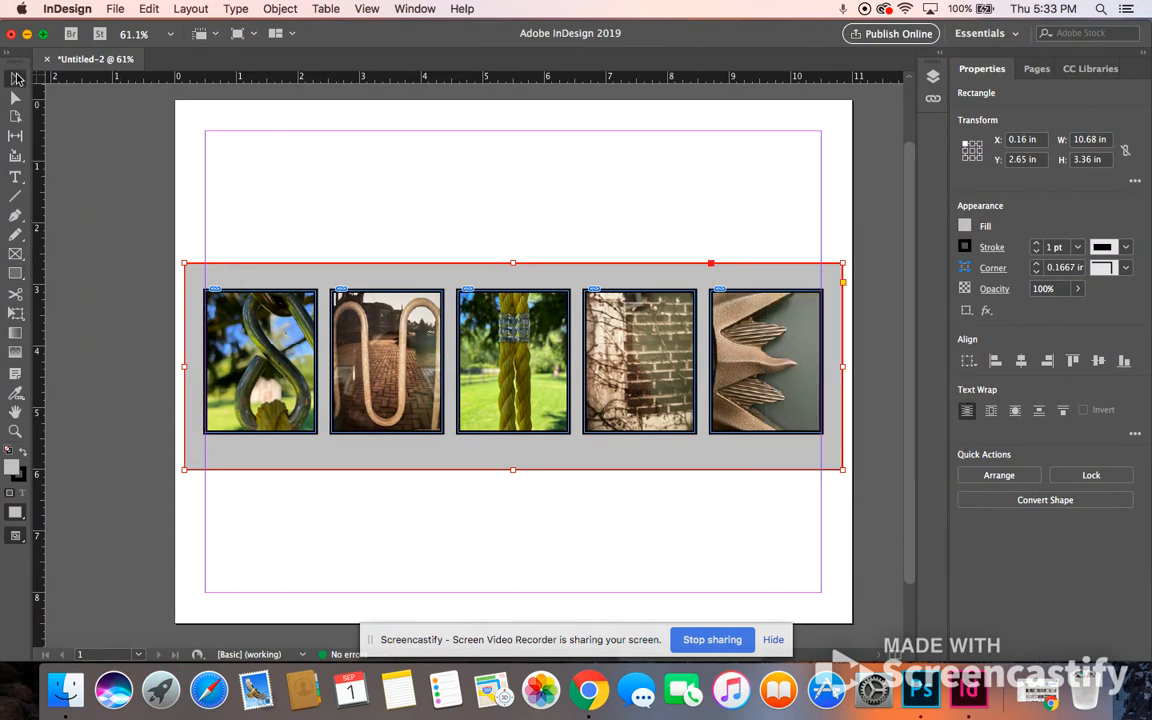
click(270, 216)
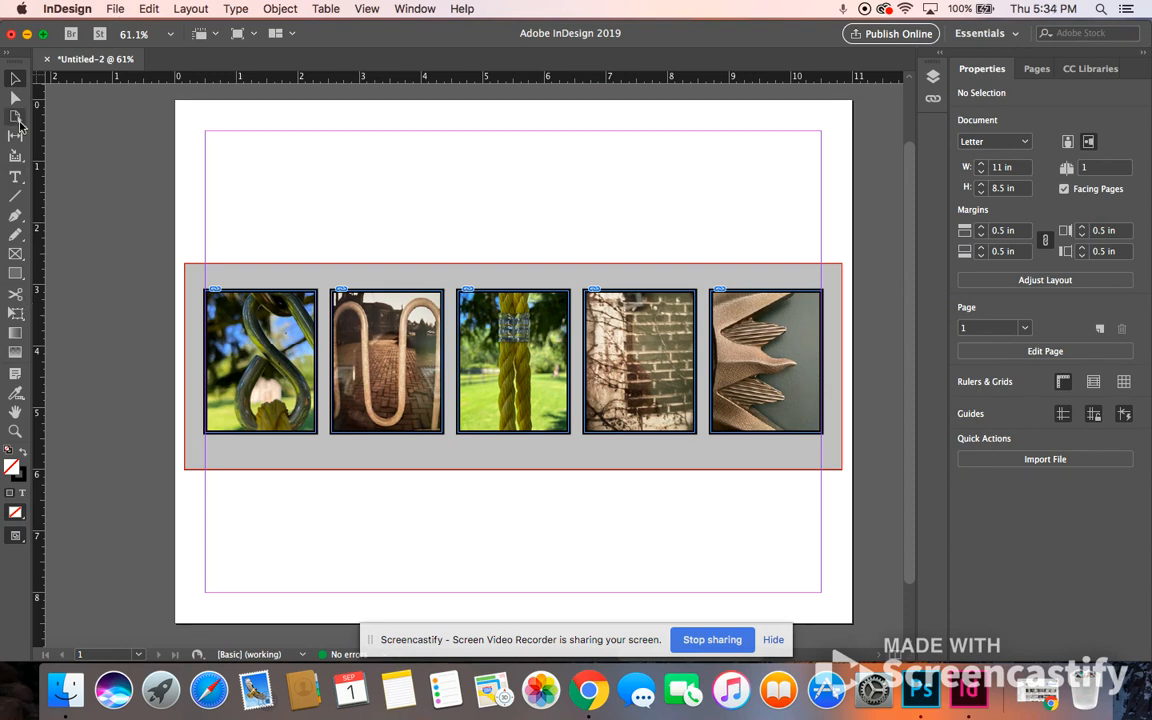
click(14, 255)
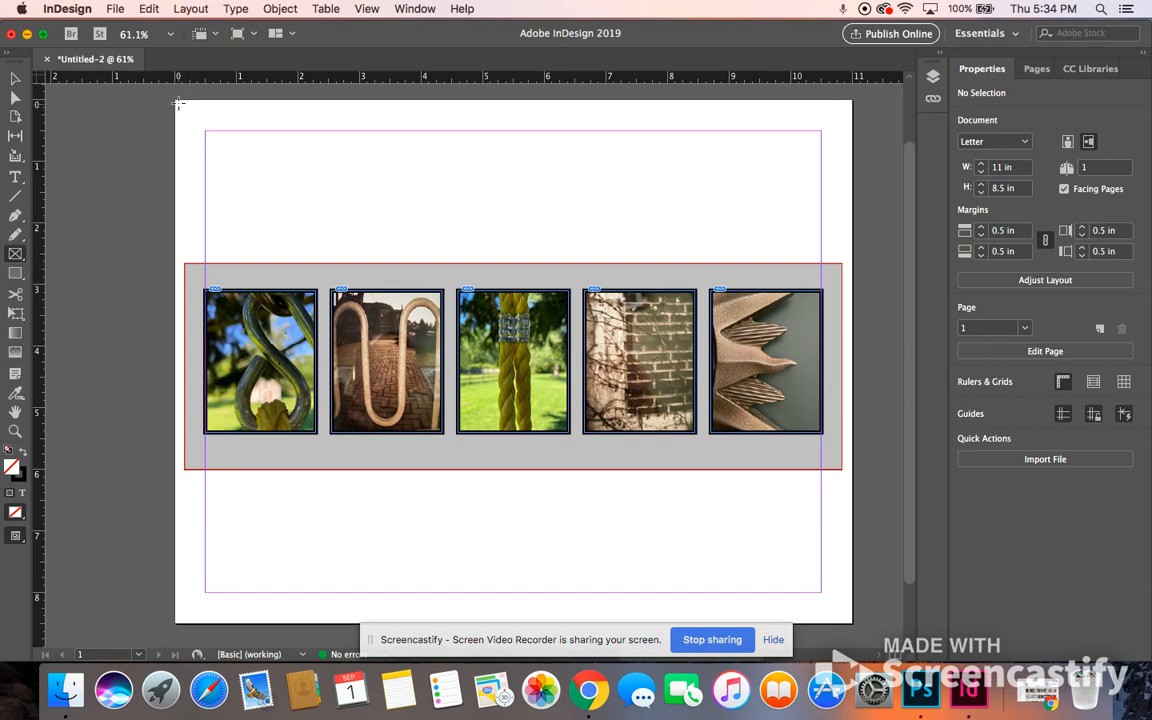
drag(175, 100, 853, 624)
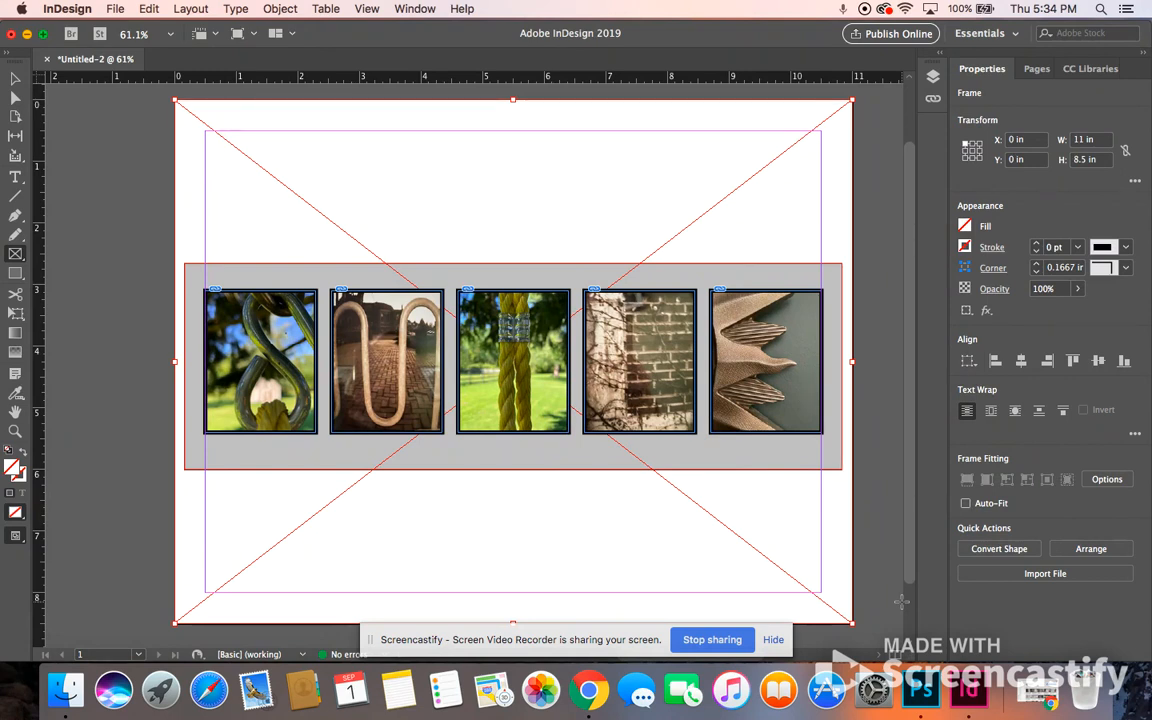
key(Delete)
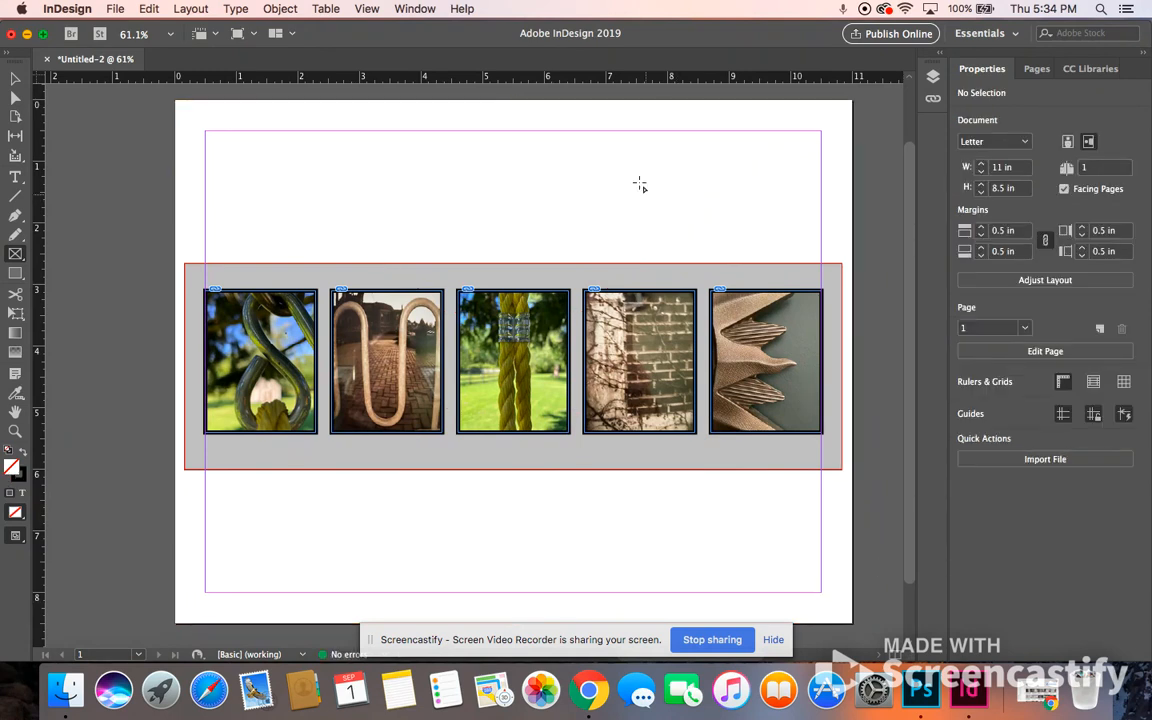
Step: Create a new layer and move it below the Background layer
click(424, 10)
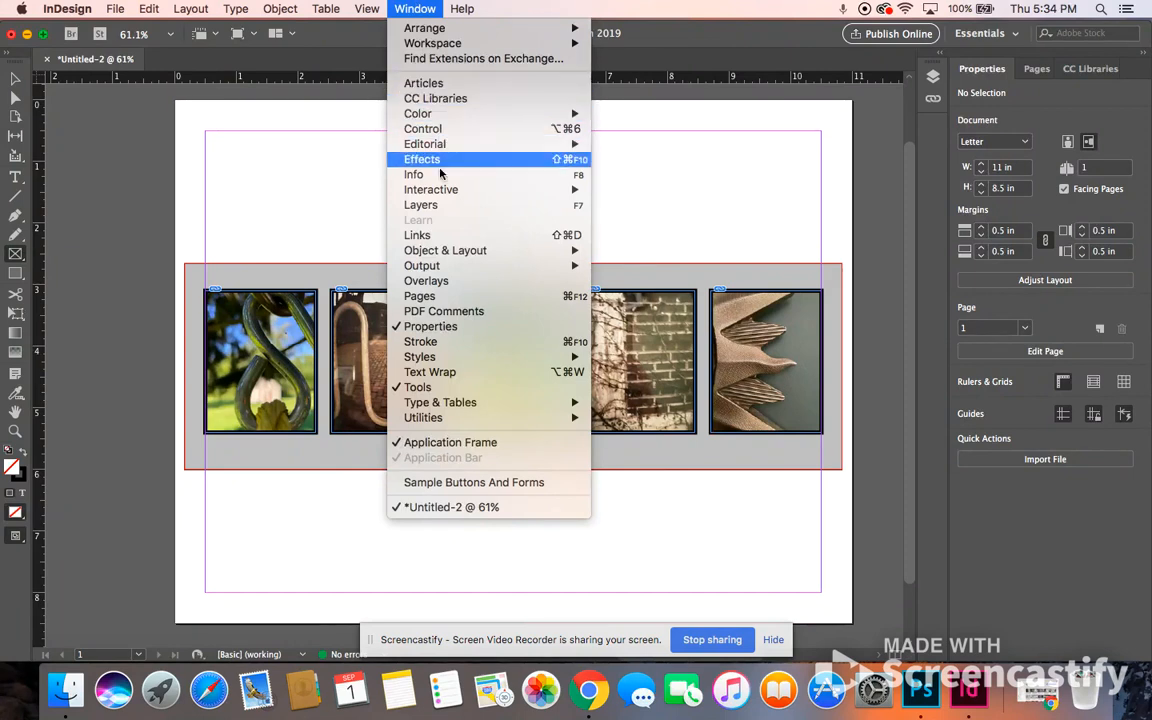
click(445, 206)
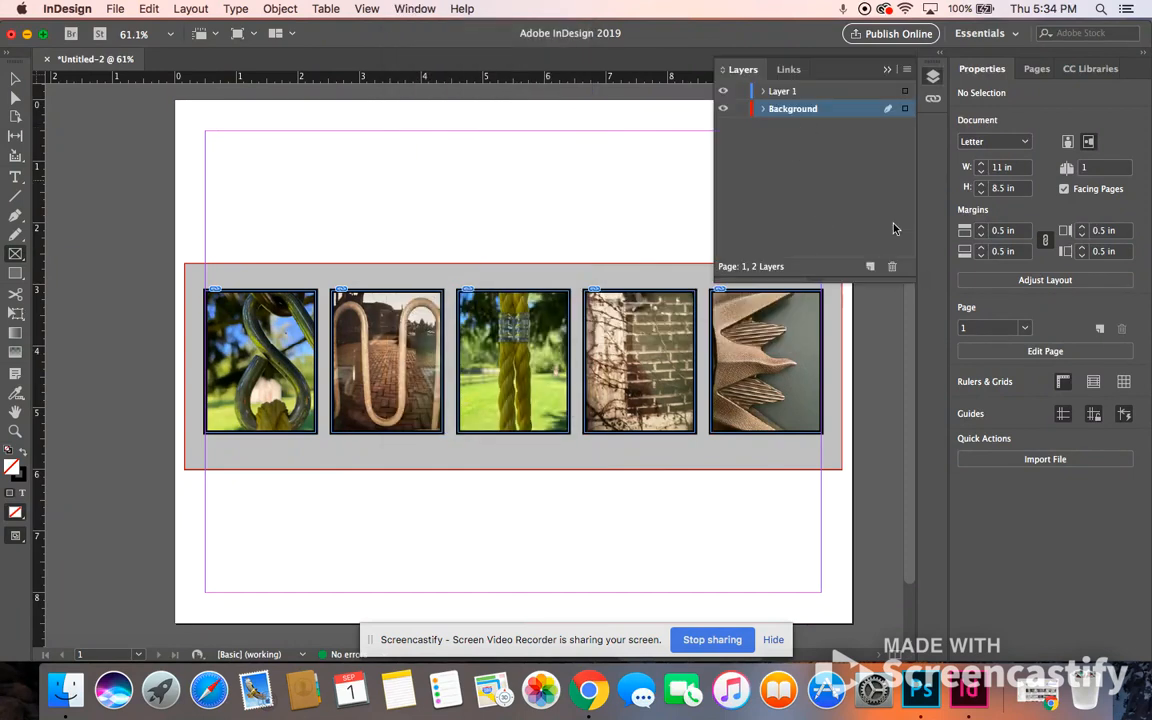
click(870, 270)
drag(760, 110, 797, 146)
Step: Rename the new bottommost layer as texture
double_click(785, 130)
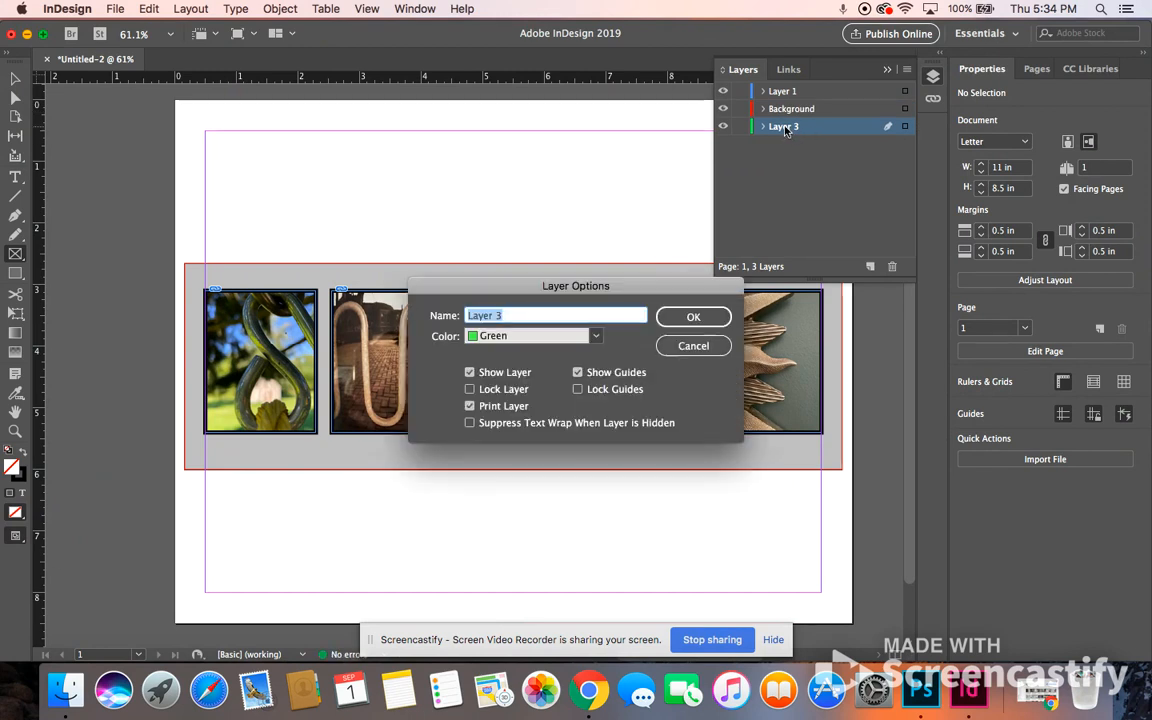
text(texture)
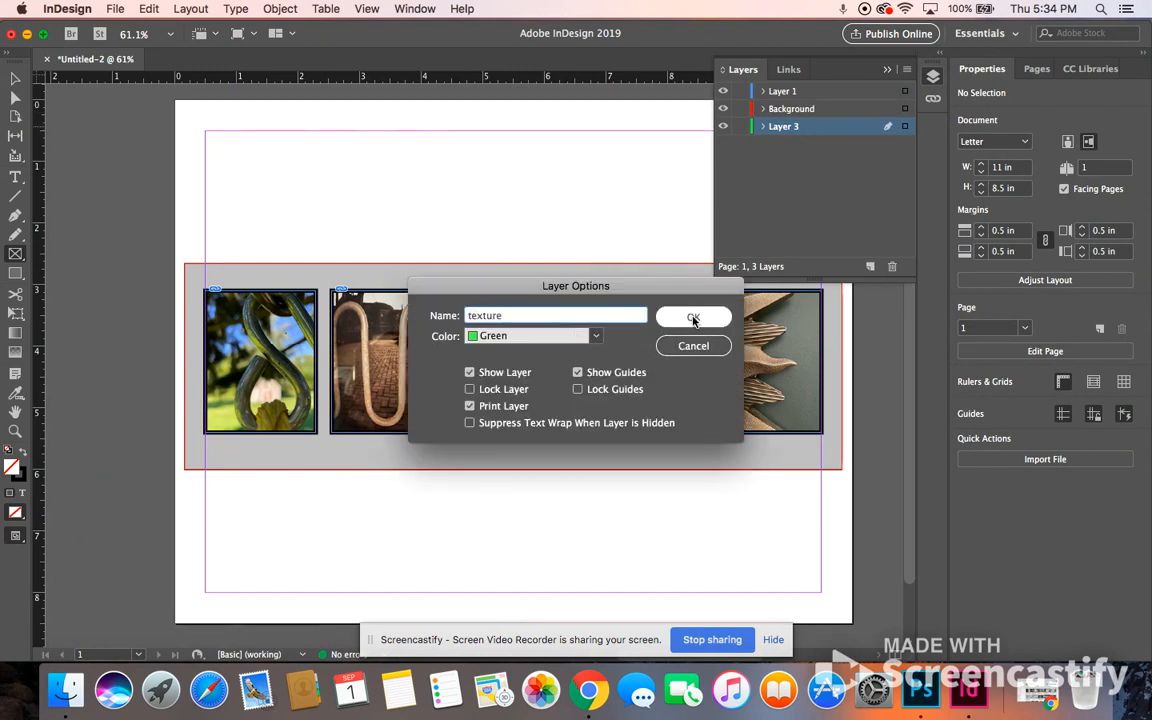
click(693, 316)
click(886, 71)
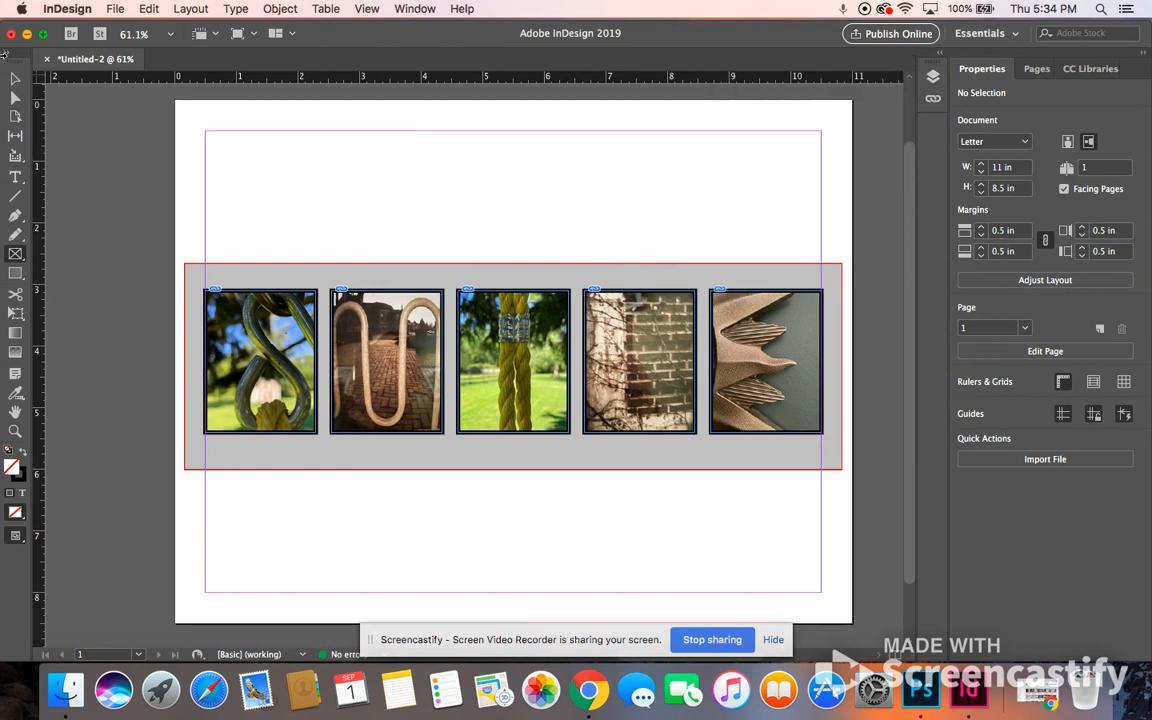
Step: Draw an 11 × 8.5 in frame covering the whole page on the texture layer and place the Screen Shot PNG from the Desktop in it
drag(178, 103, 852, 623)
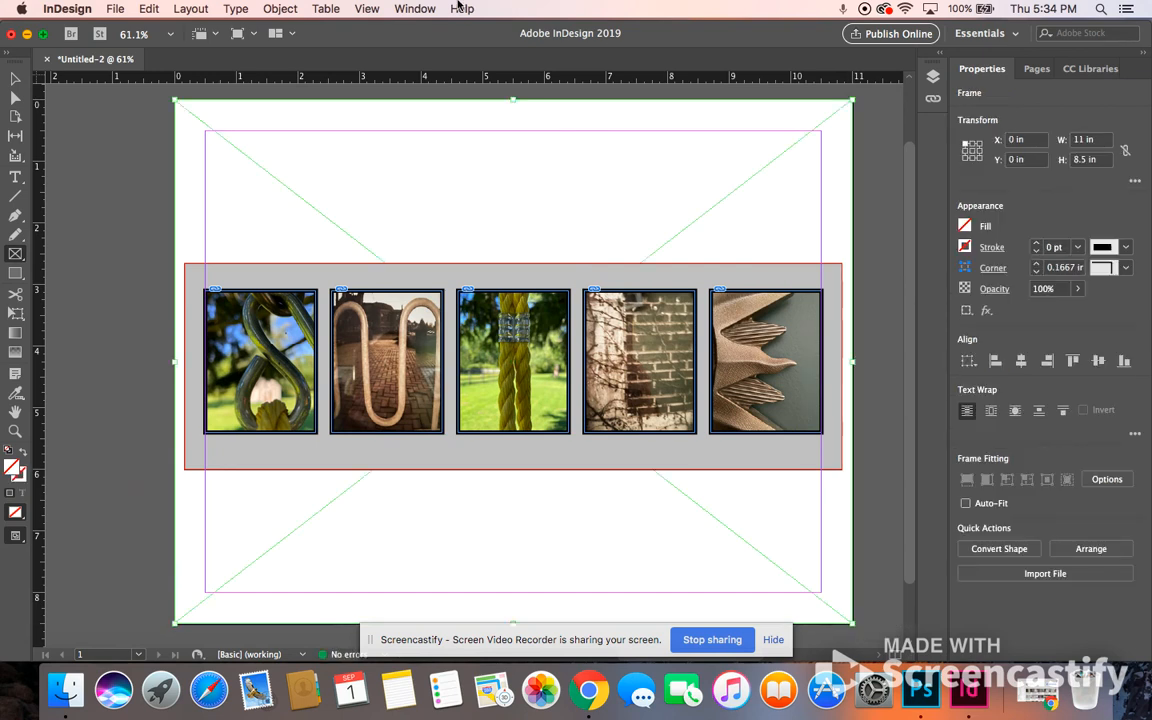
click(115, 8)
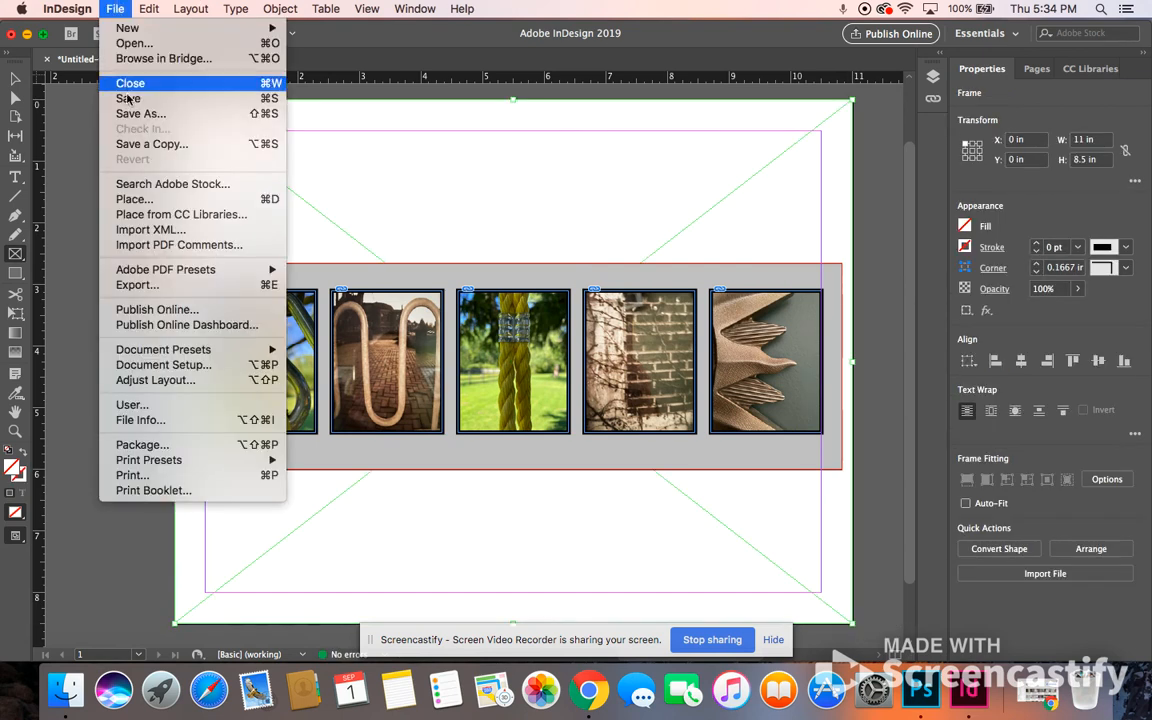
click(135, 199)
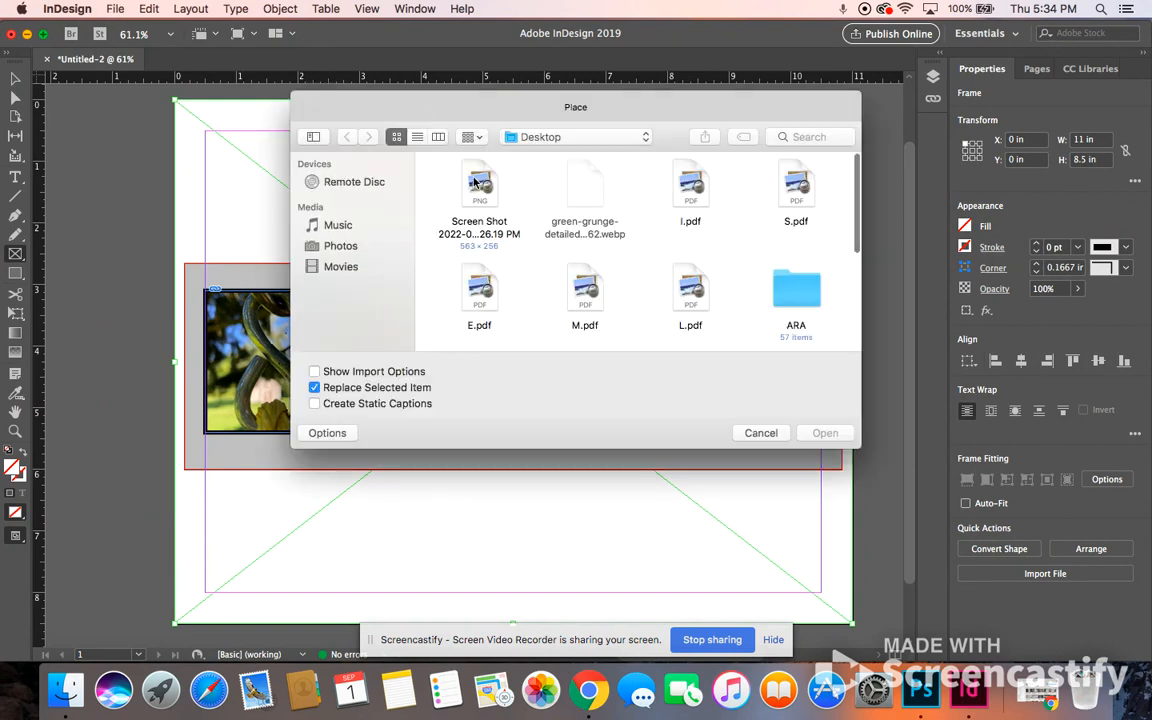
click(476, 183)
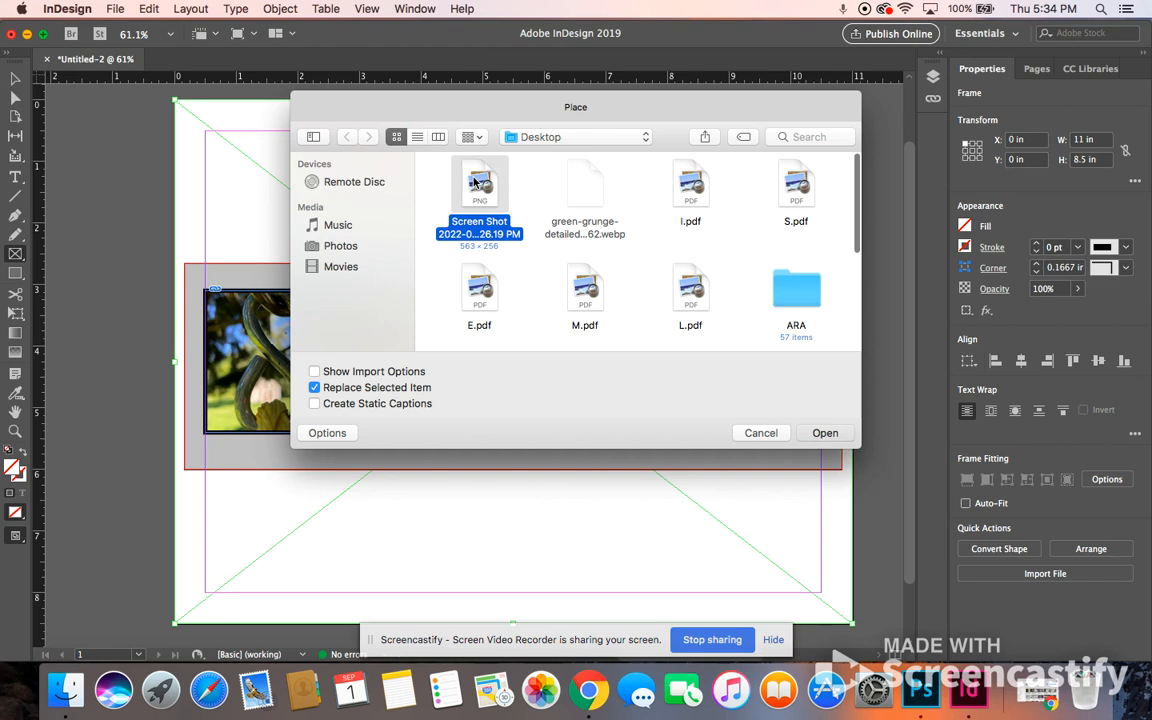
click(825, 433)
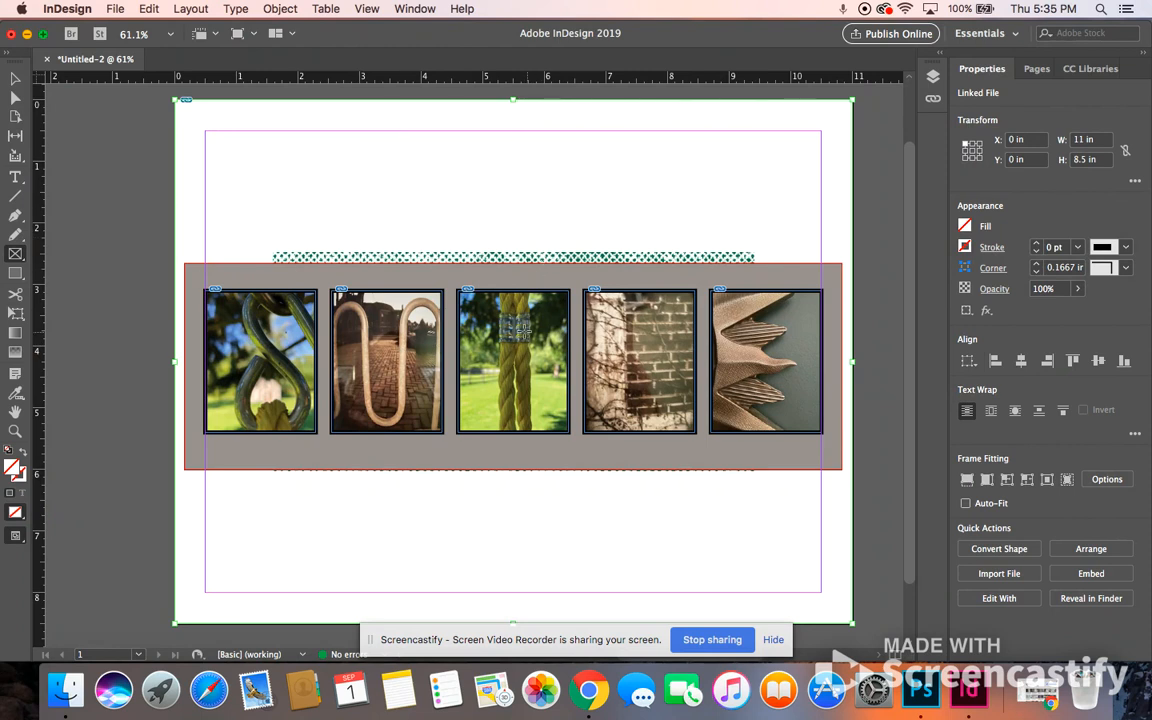
Step: Make the placed texture image fill its page-sized frame proportionally, and deselect it
click(15, 78)
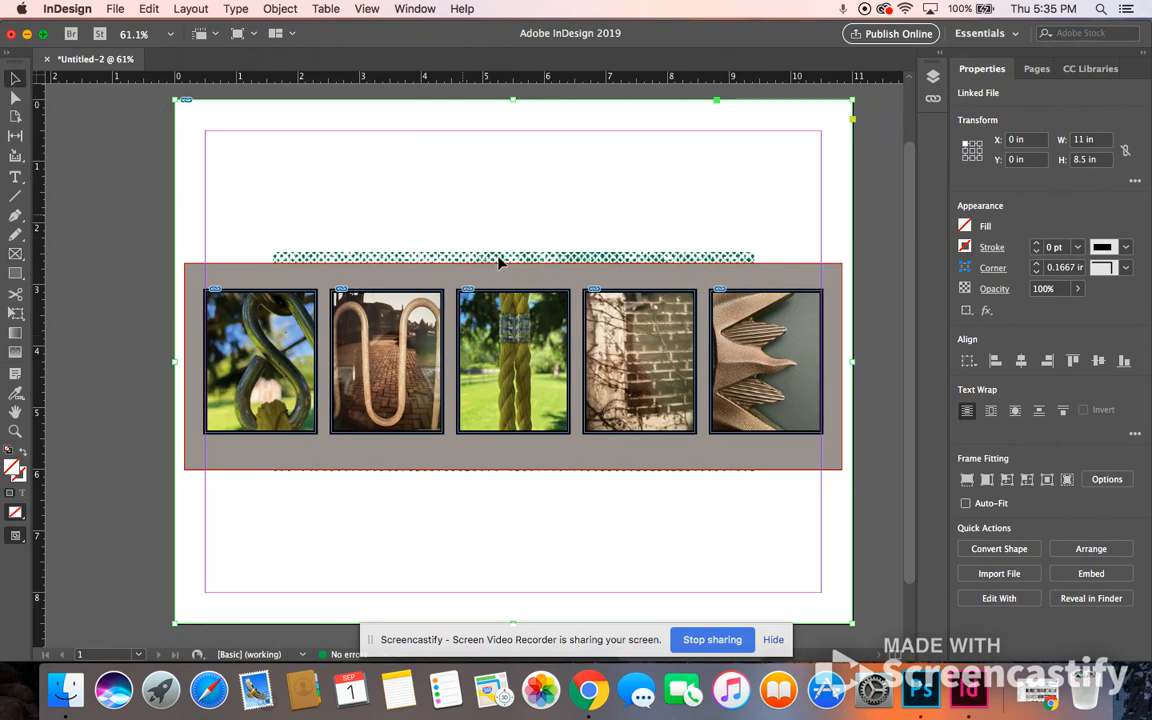
right_click(514, 362)
mouse_move(620, 410)
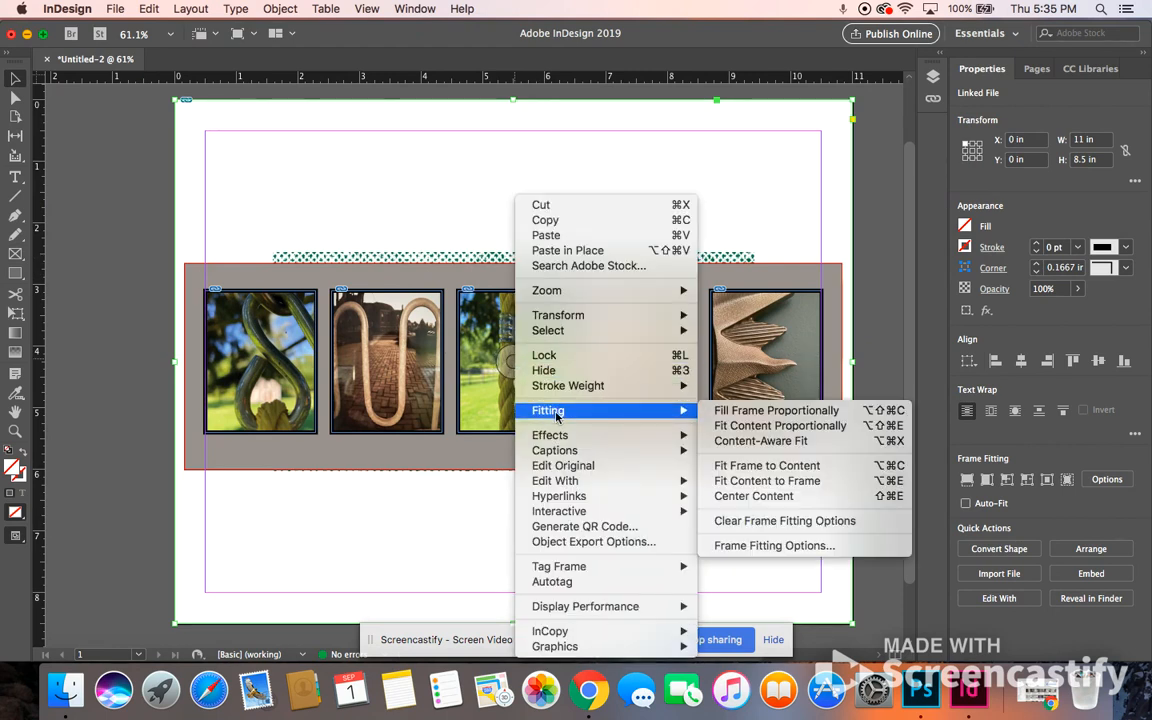
click(740, 410)
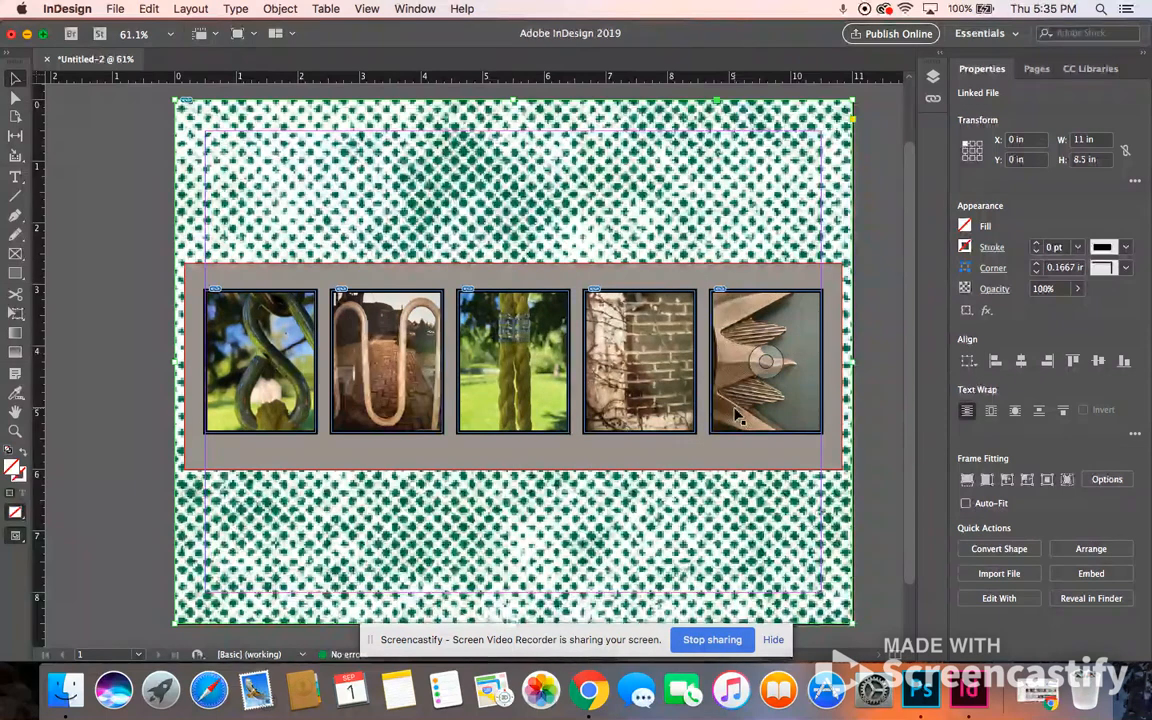
click(89, 170)
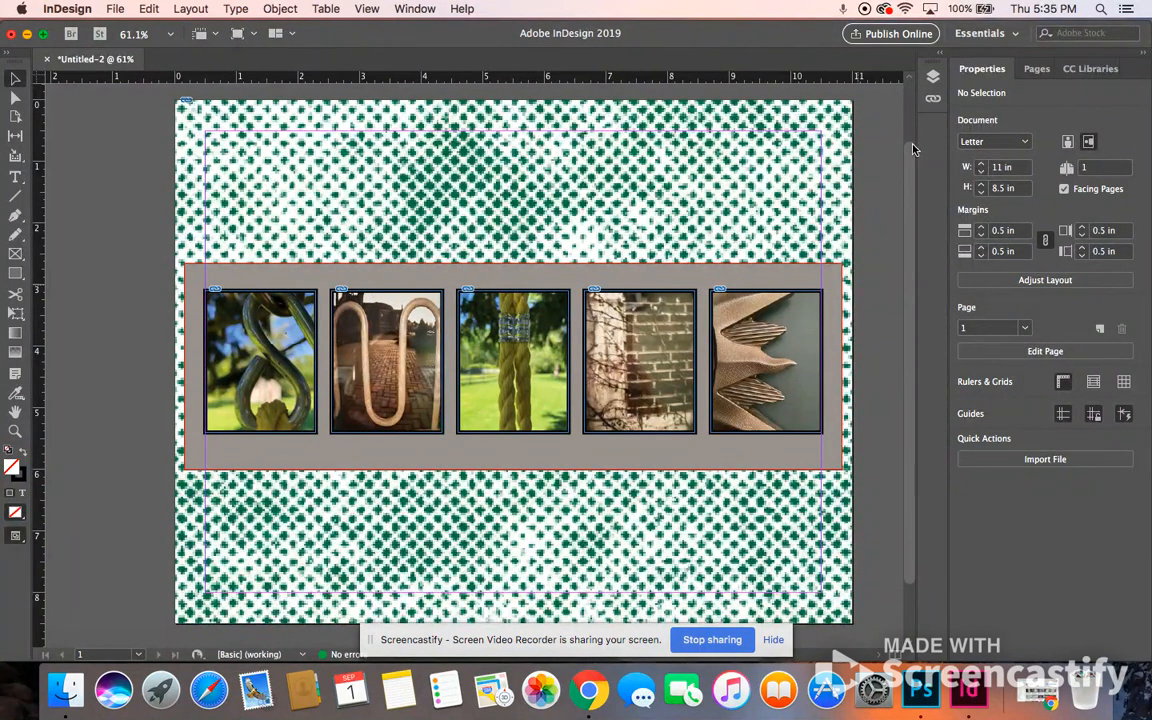
Step: Make Background the active layer and lock the texture layer and Layer 1
click(414, 8)
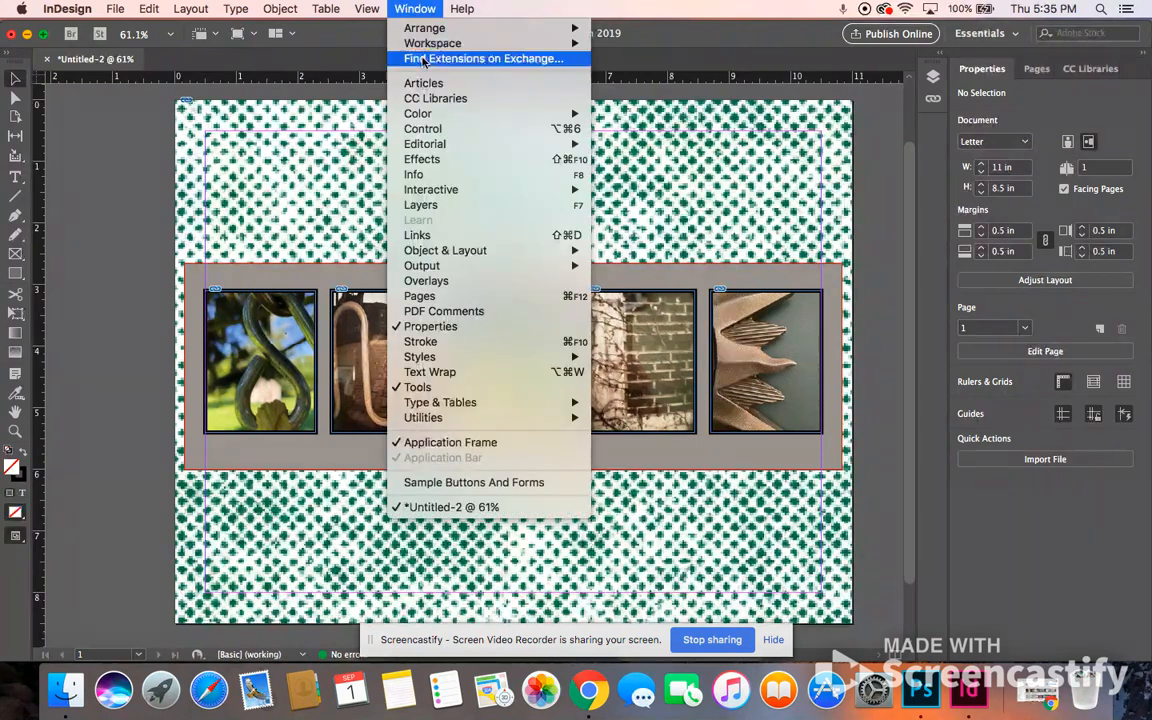
click(444, 208)
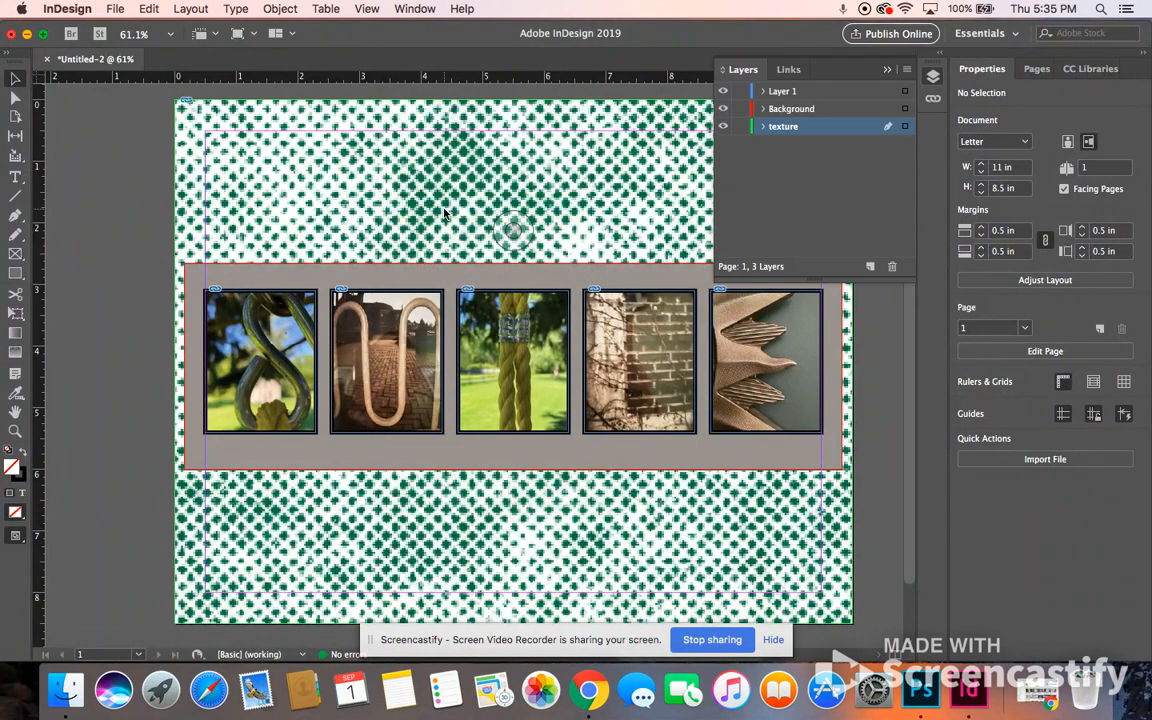
click(805, 110)
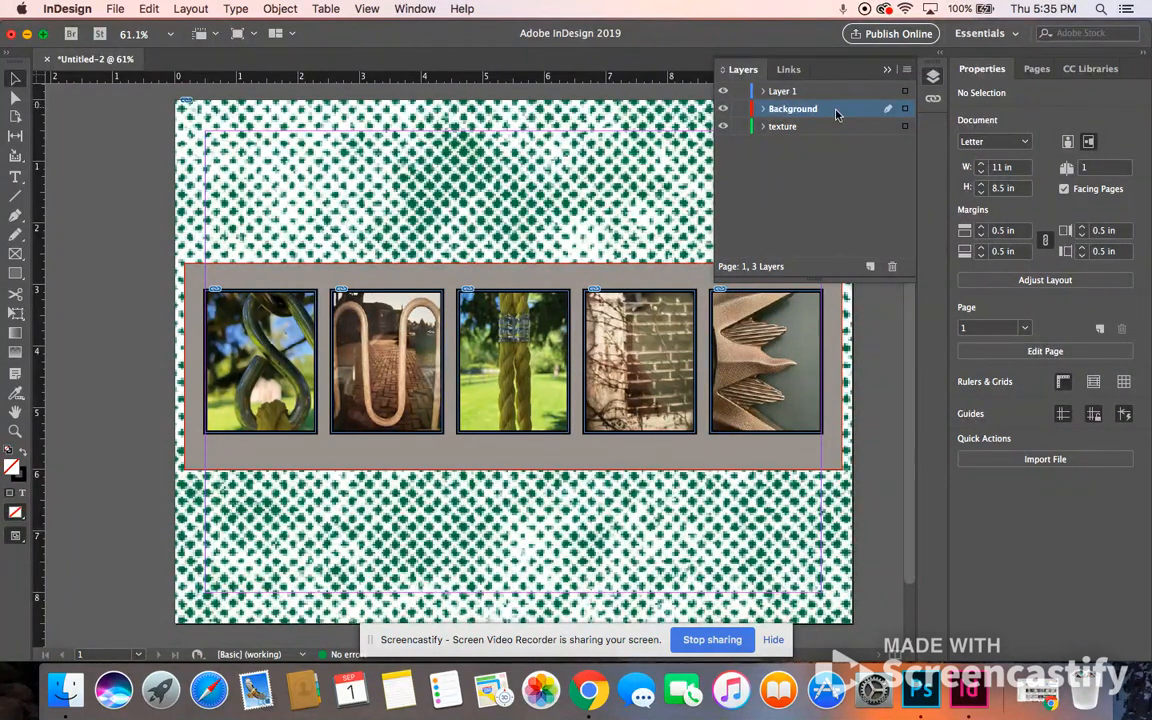
click(741, 127)
click(740, 91)
Step: Move the gray background rectangle slightly up and left to about X 0.1 in, Y 2.49 in
click(573, 442)
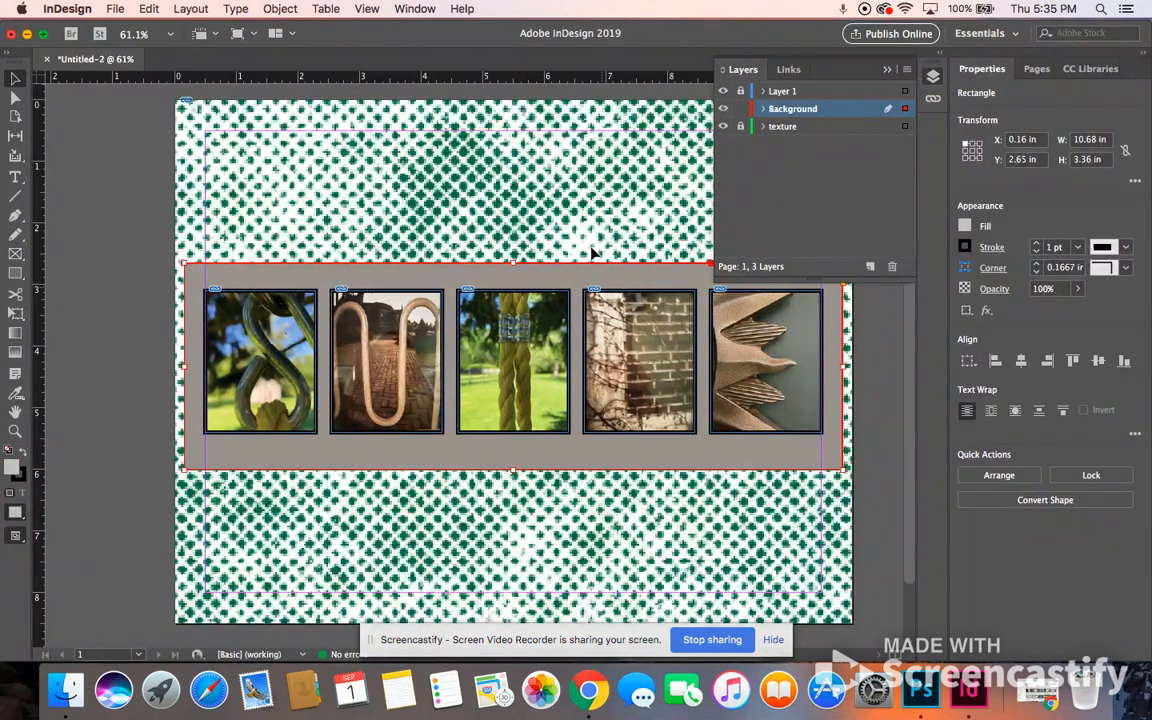
drag(539, 277, 543, 381)
drag(595, 467, 587, 442)
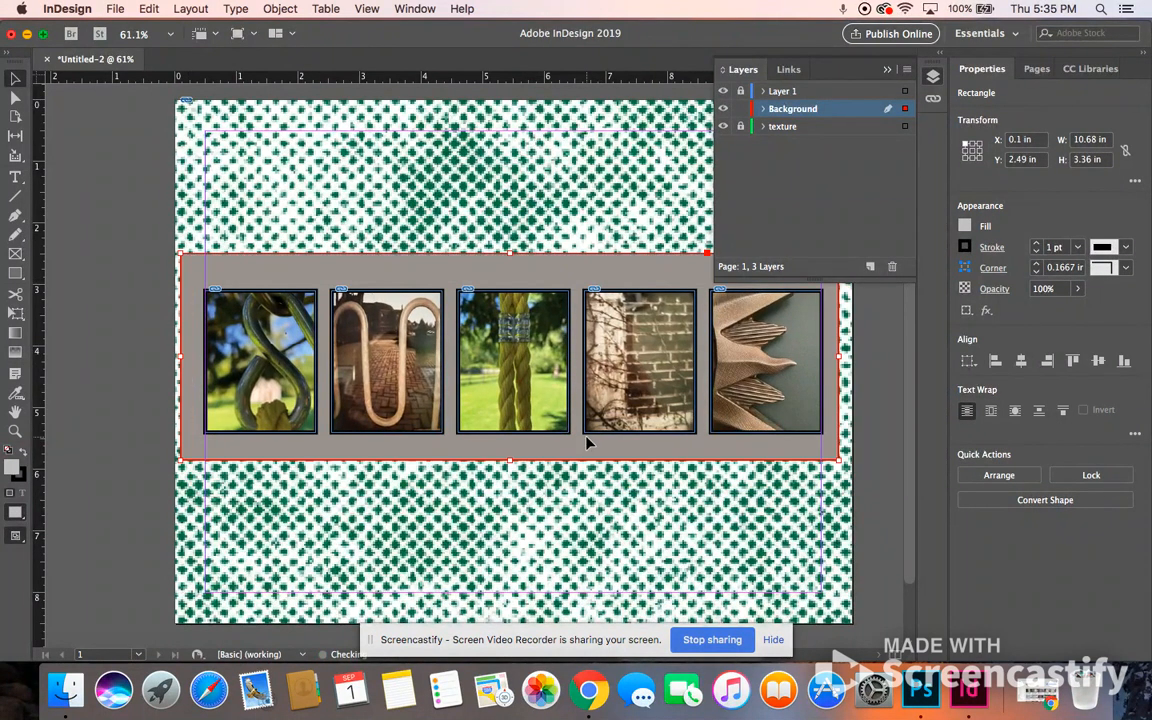
Step: Add a drop shadow effect to the gray background rectangle and set its distance to 0.4375 in
right_click(587, 442)
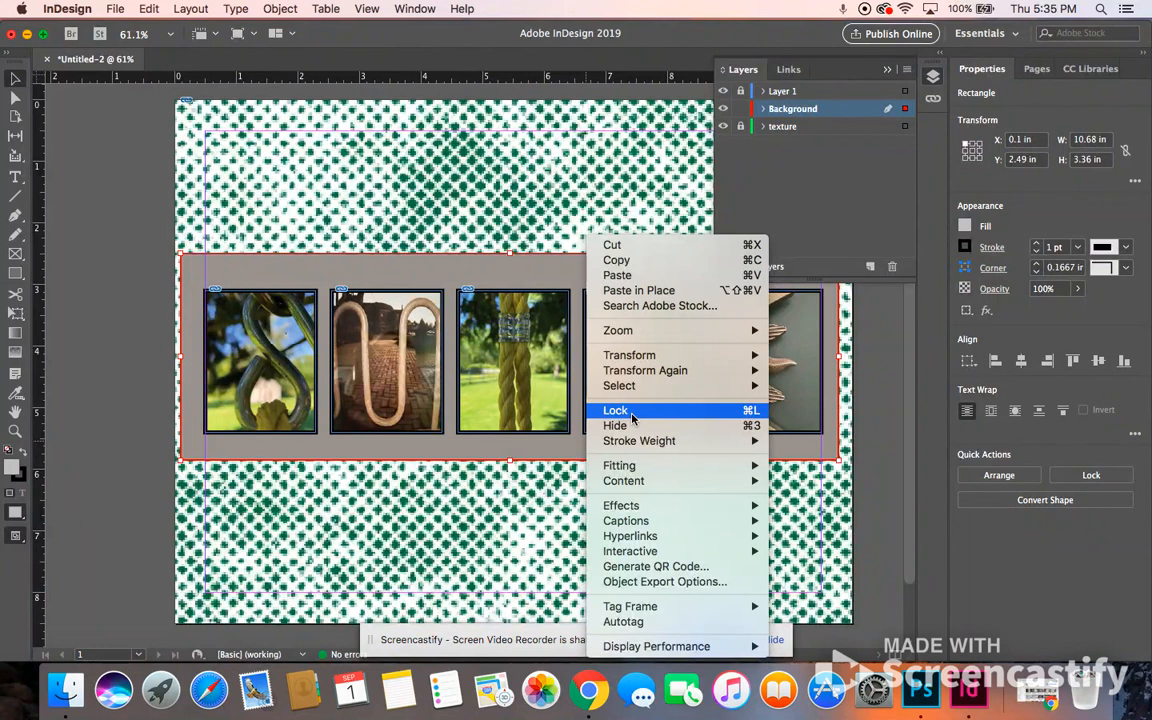
mouse_move(755, 506)
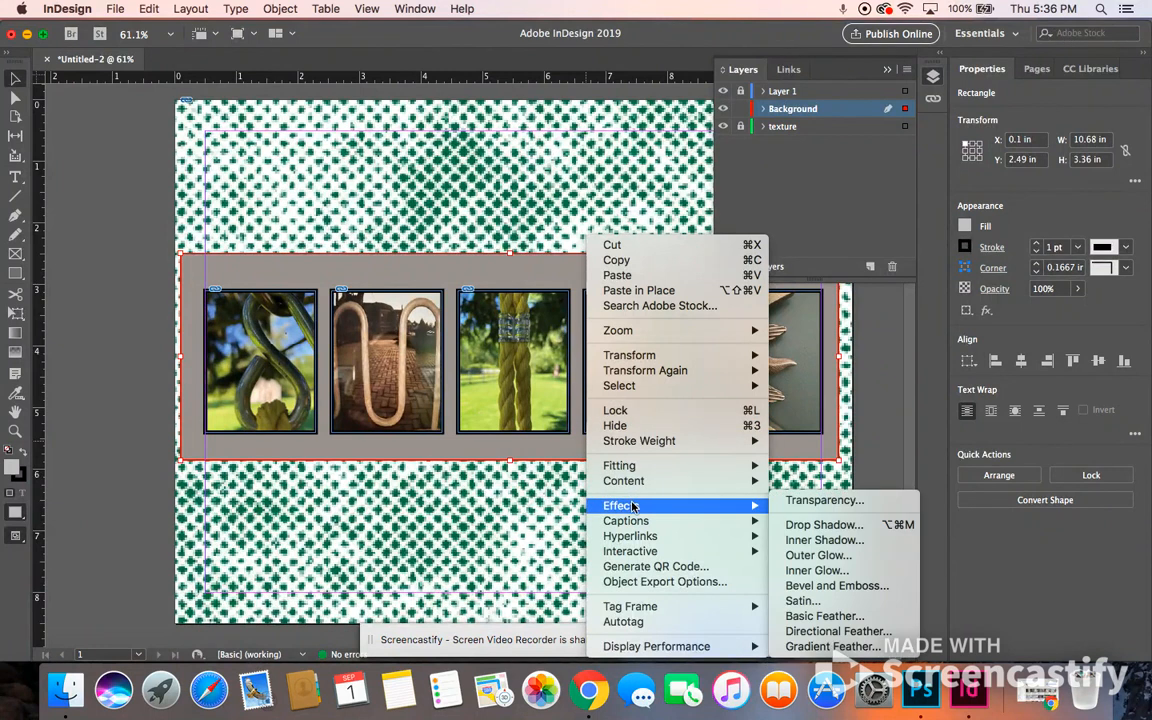
click(810, 526)
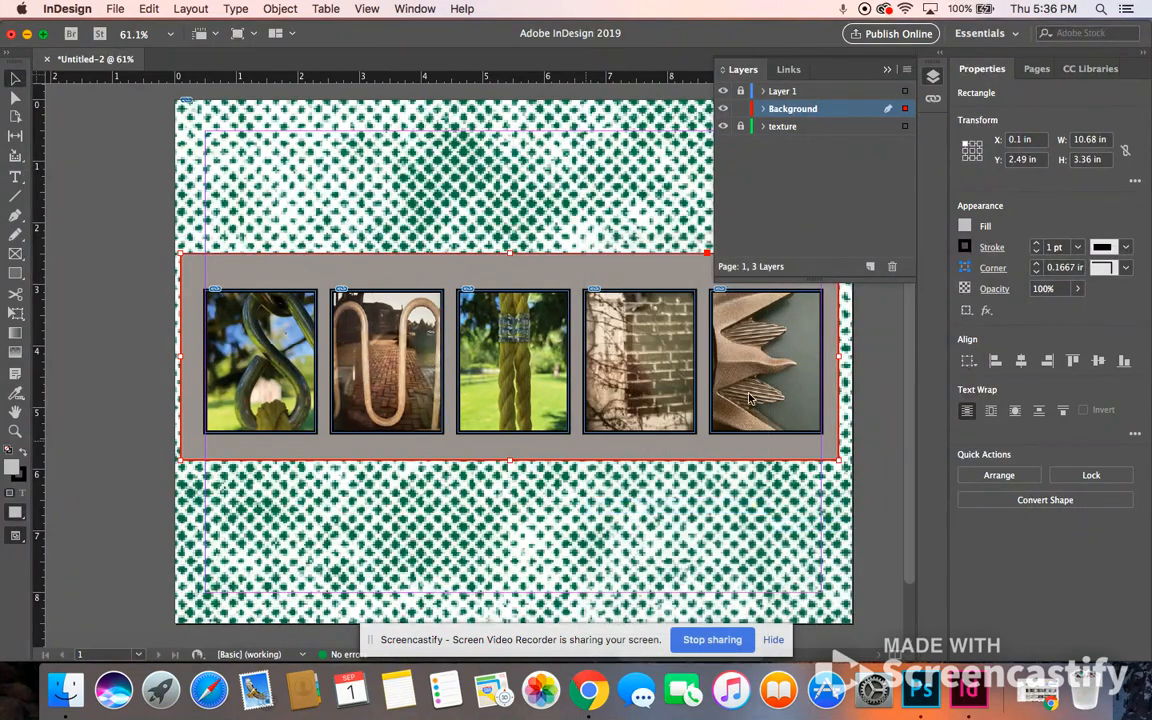
drag(602, 195, 880, 213)
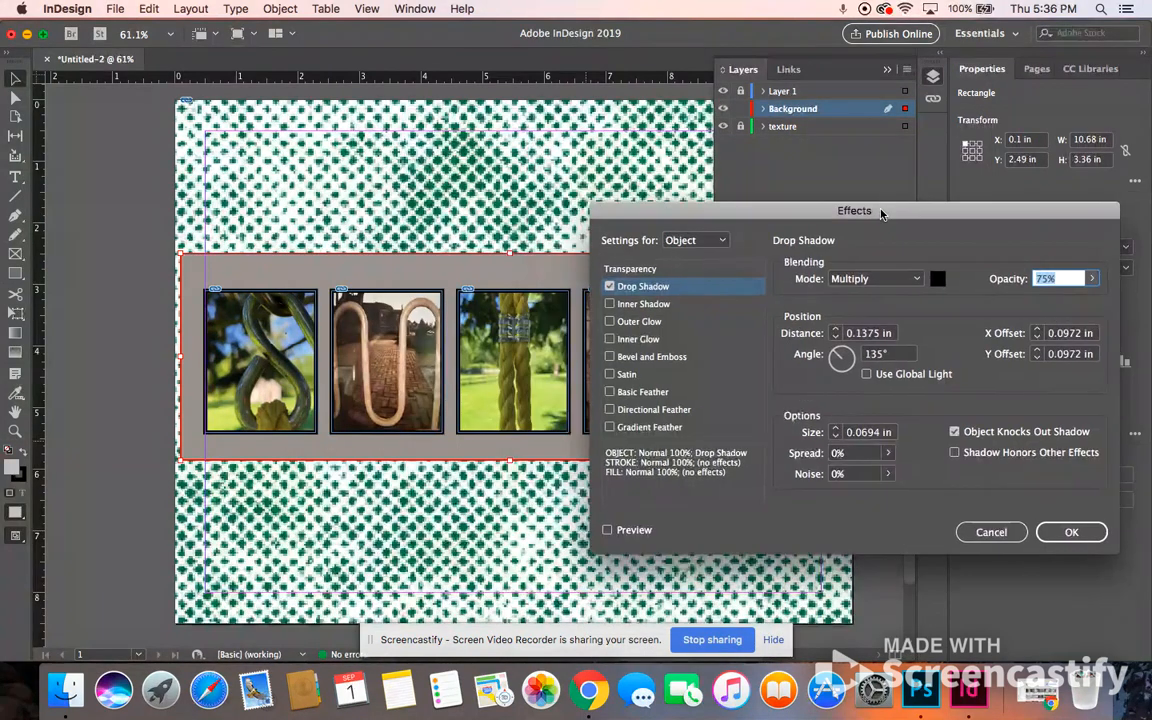
click(835, 330)
click(835, 330)
click(835, 330)
click(835, 330)
click(835, 330)
drag(817, 210, 837, 163)
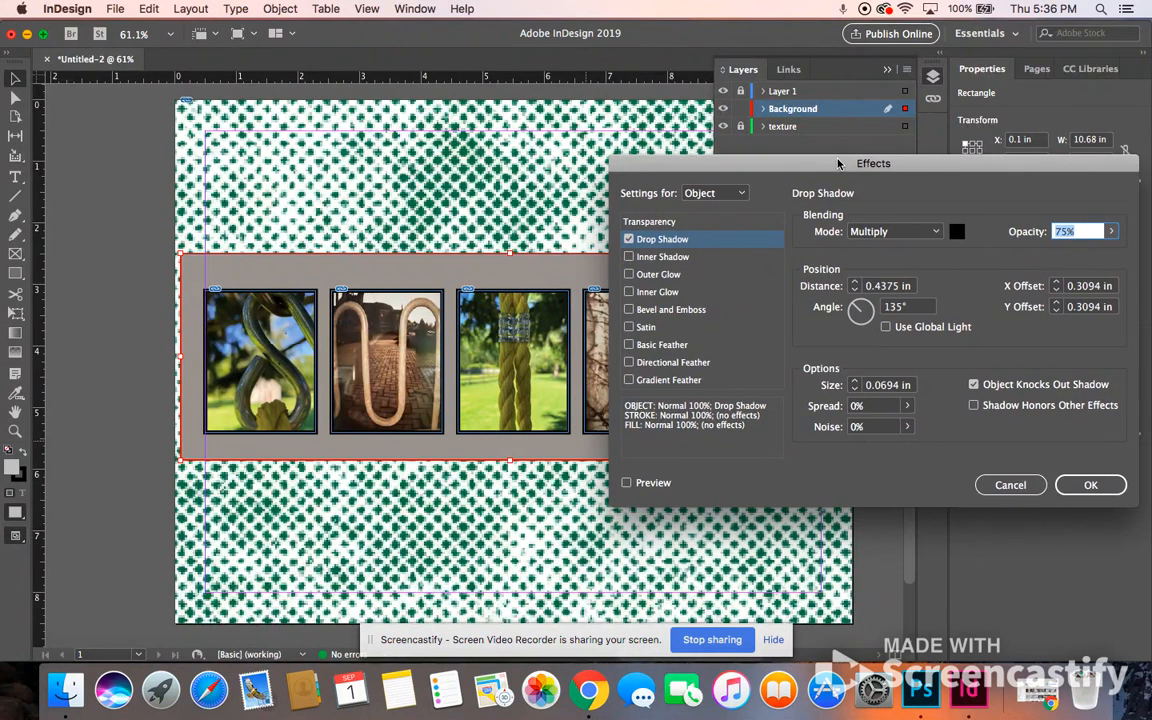
Step: Preview the rectangle's drop shadow, set its angle to 37° and its distance to 0.25 in
click(627, 483)
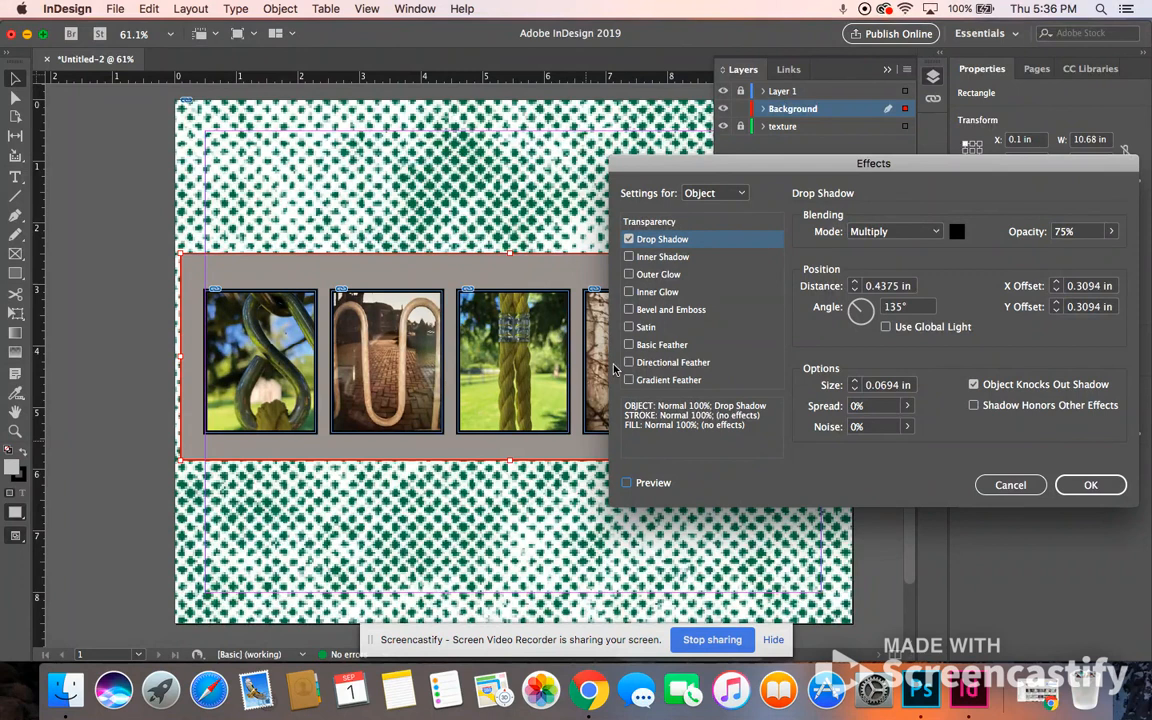
click(627, 483)
drag(709, 170, 592, 243)
mouse_move(741, 386)
mouse_down()
mouse_move(766, 404)
mouse_move(768, 372)
mouse_move(740, 370)
mouse_up()
click(737, 365)
click(737, 365)
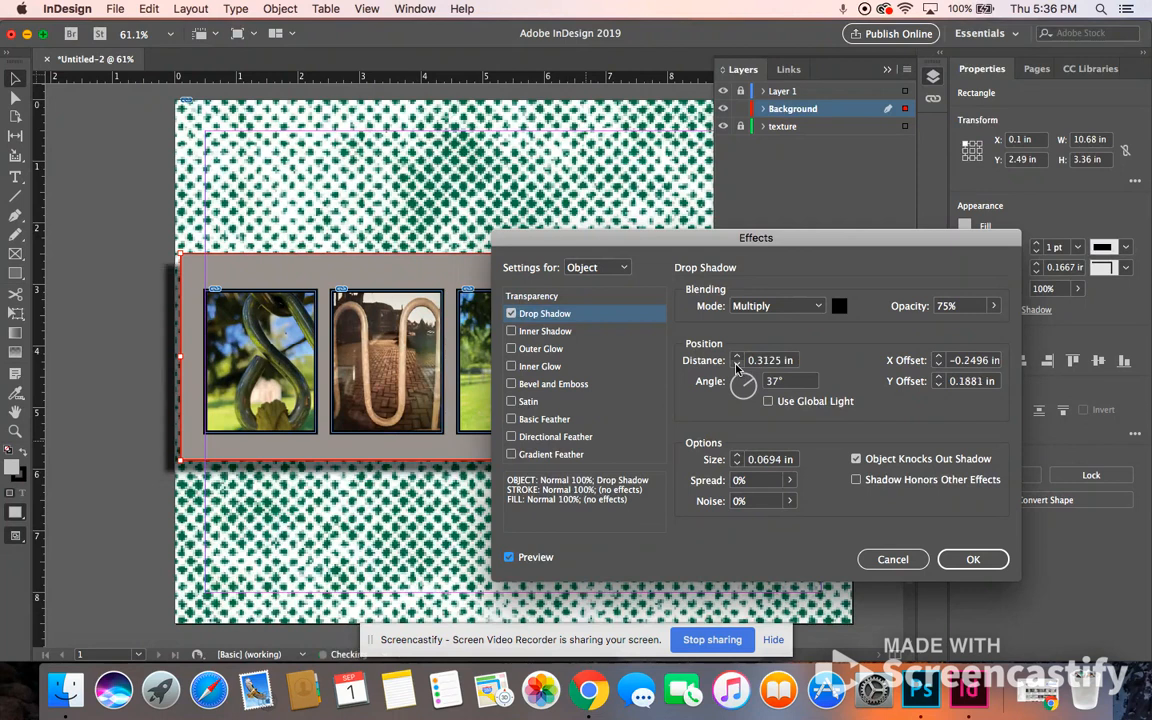
click(737, 365)
click(737, 365)
click(737, 357)
click(737, 357)
click(737, 357)
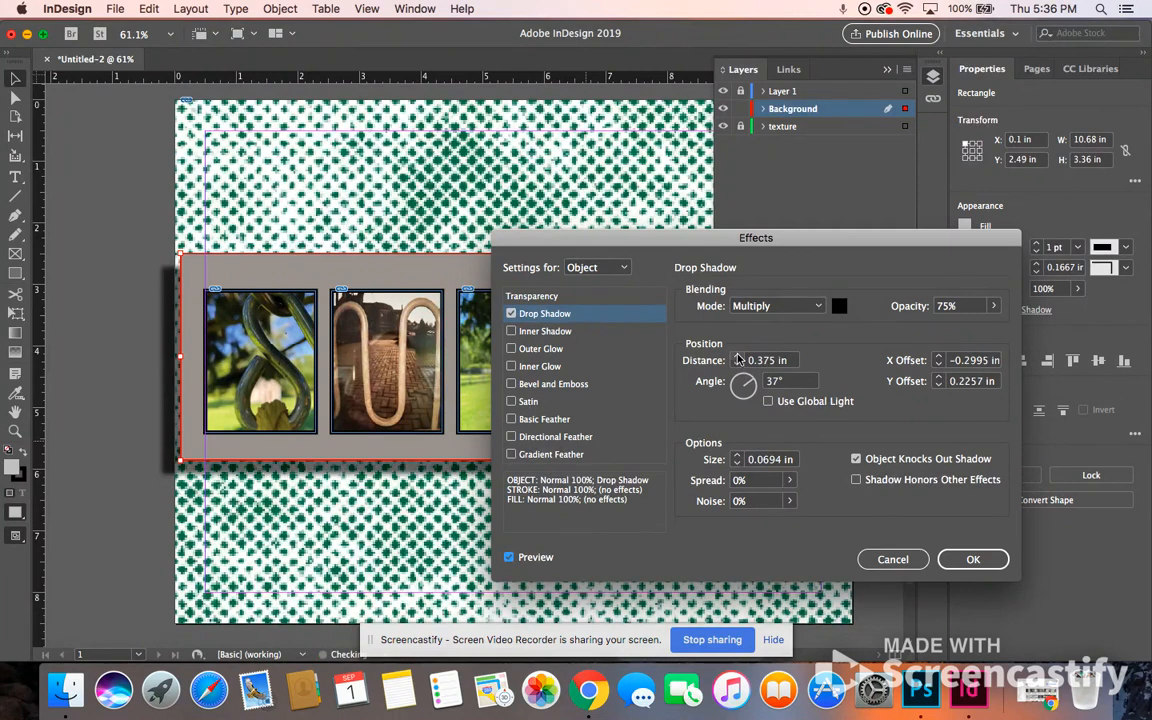
click(737, 365)
click(737, 365)
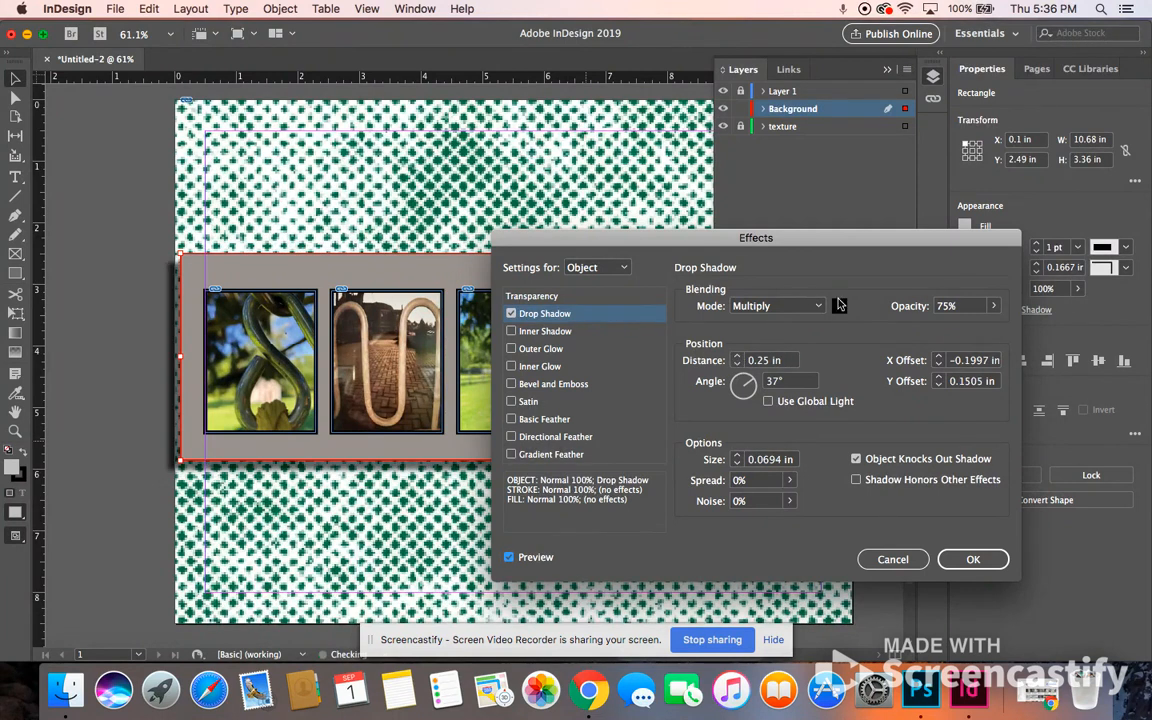
Step: Reduce the drop shadow's opacity to 55% and apply the effect
click(993, 305)
drag(977, 328, 958, 330)
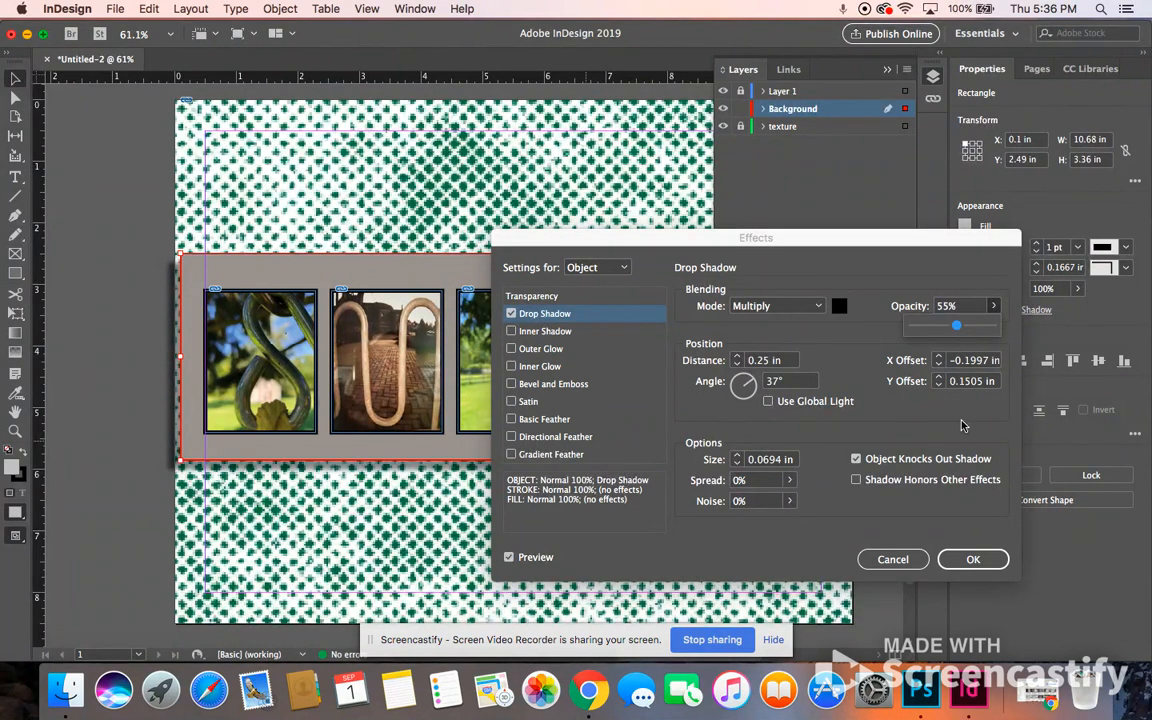
click(968, 568)
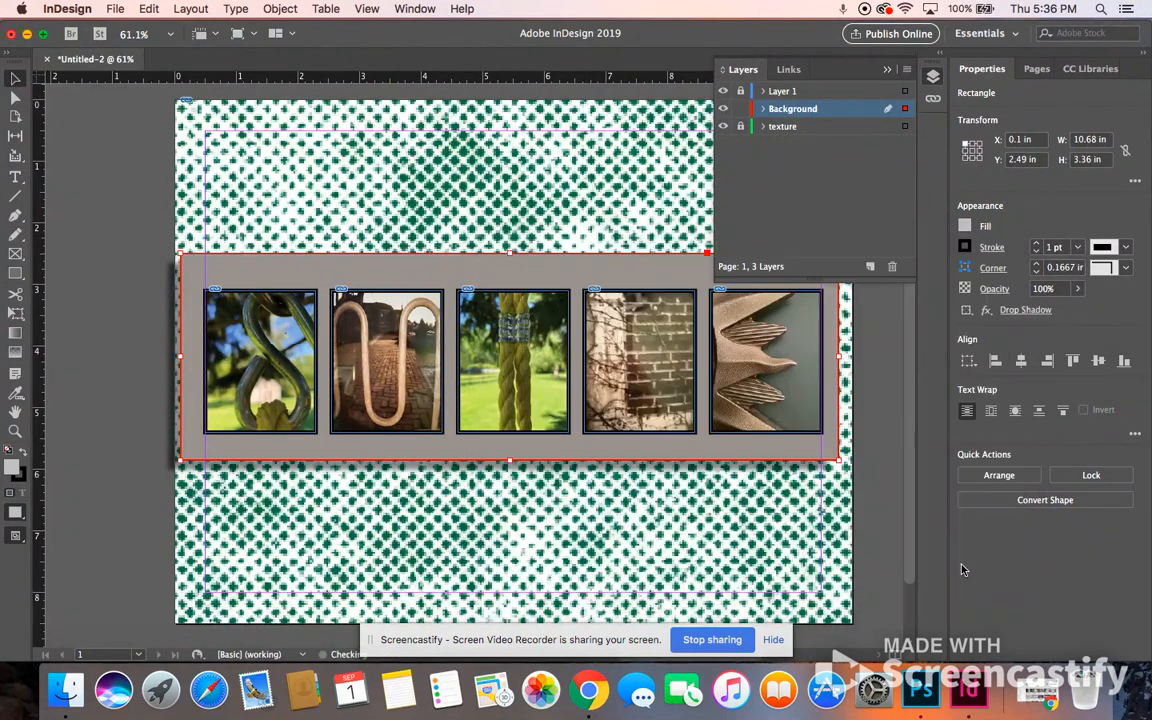
Step: Open the gray rectangle's transparency effects and set the object's opacity to 85%
right_click(596, 460)
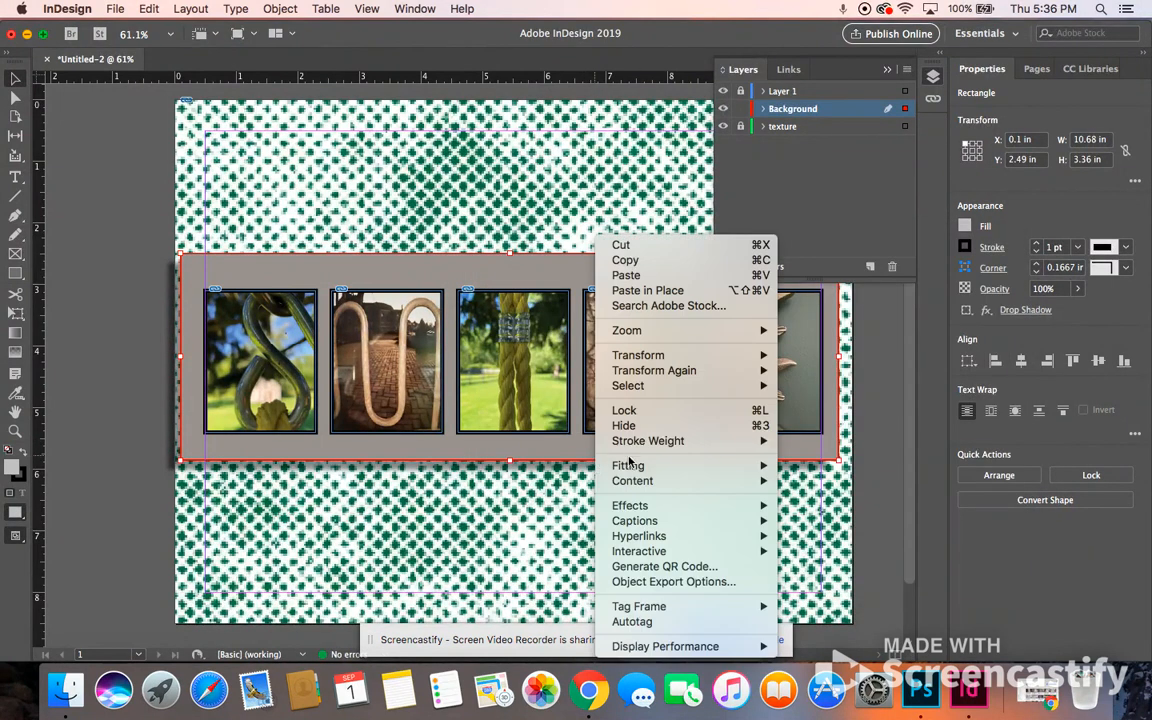
mouse_move(643, 508)
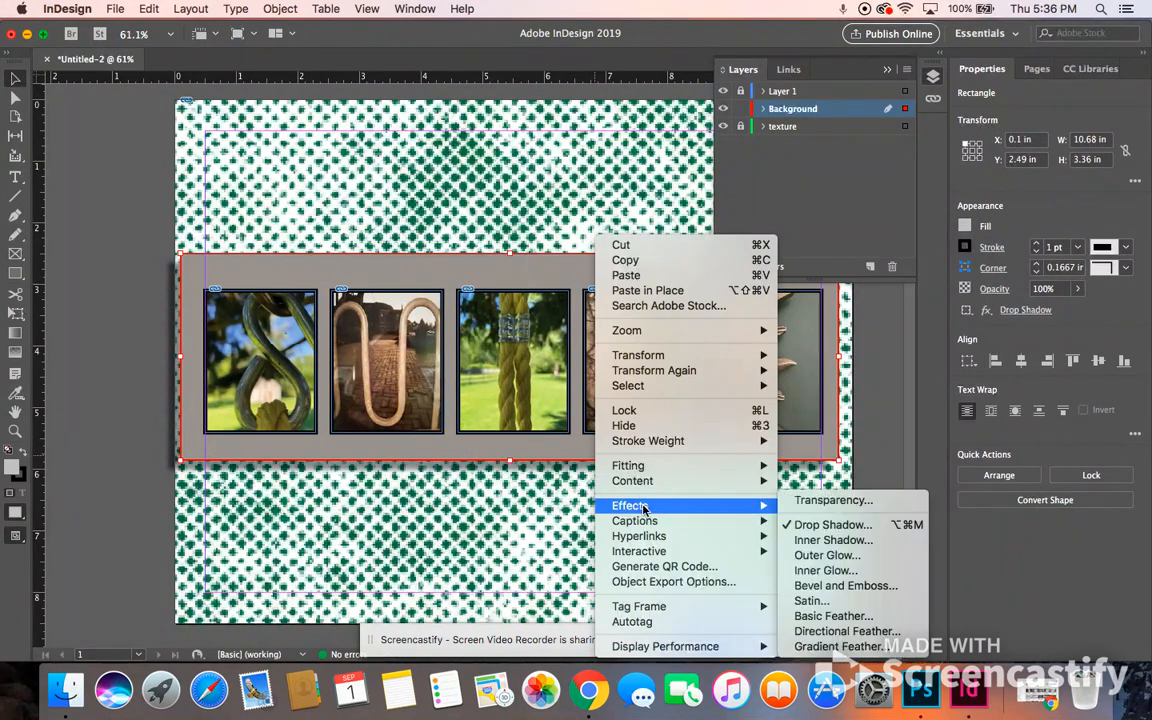
click(828, 501)
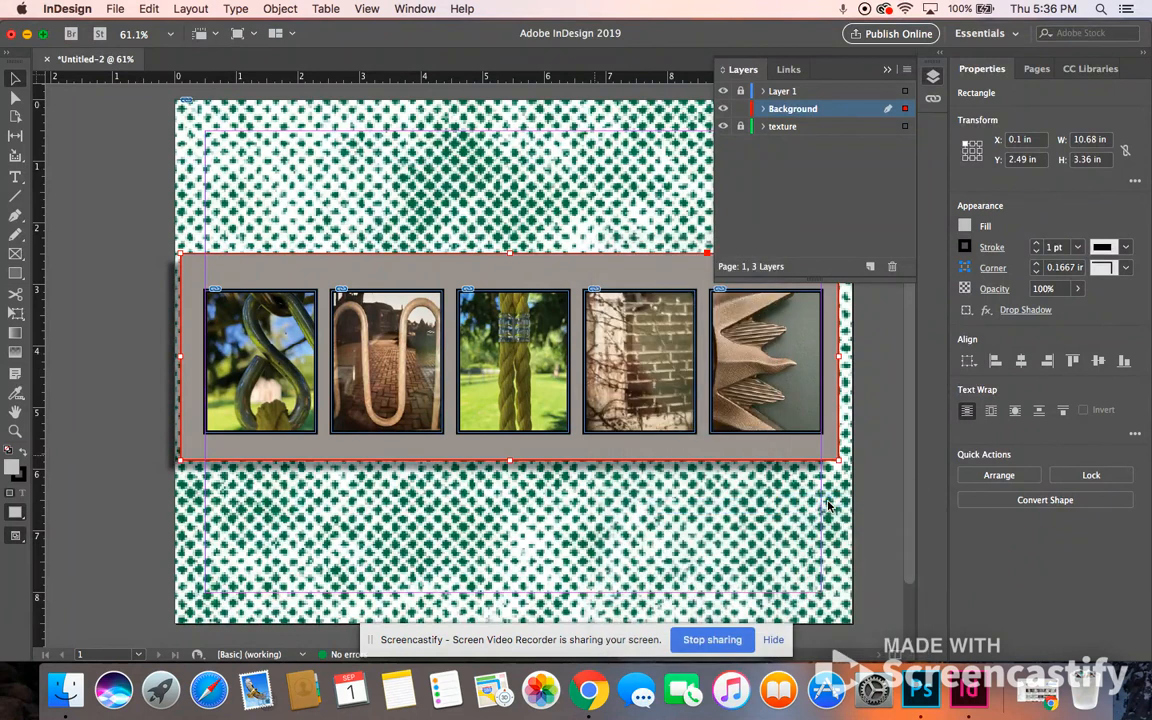
drag(760, 247, 895, 249)
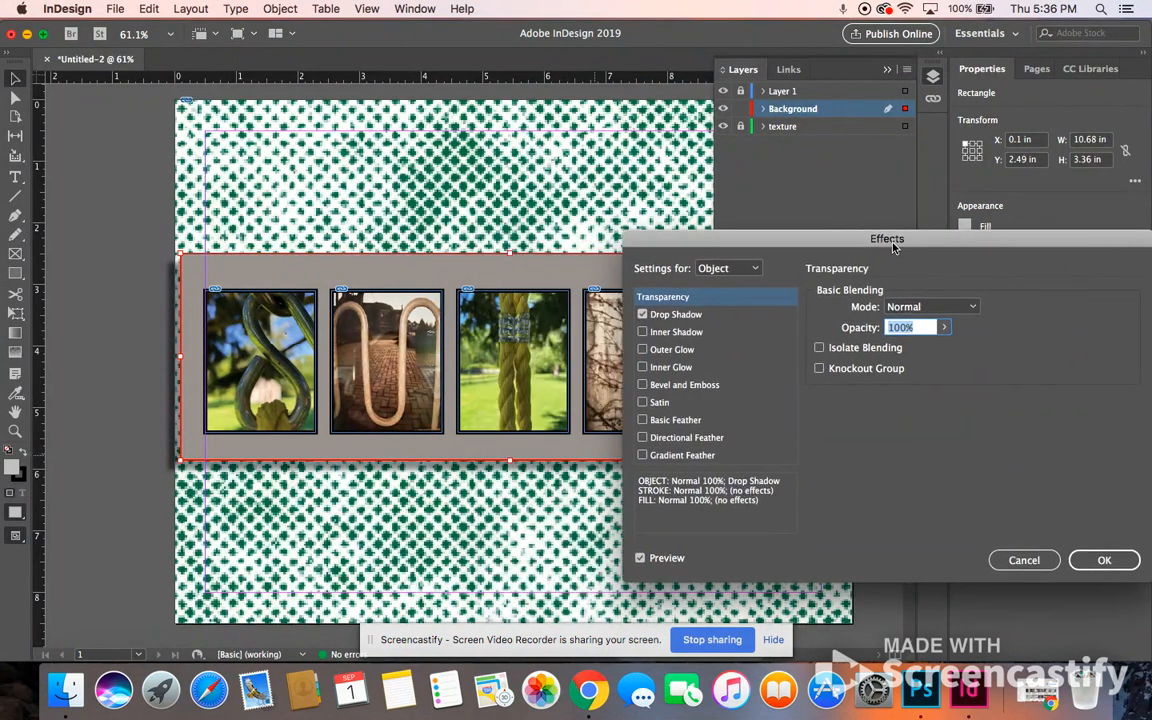
click(947, 328)
mouse_move(935, 344)
mouse_down()
mouse_move(920, 348)
mouse_move(938, 355)
mouse_up()
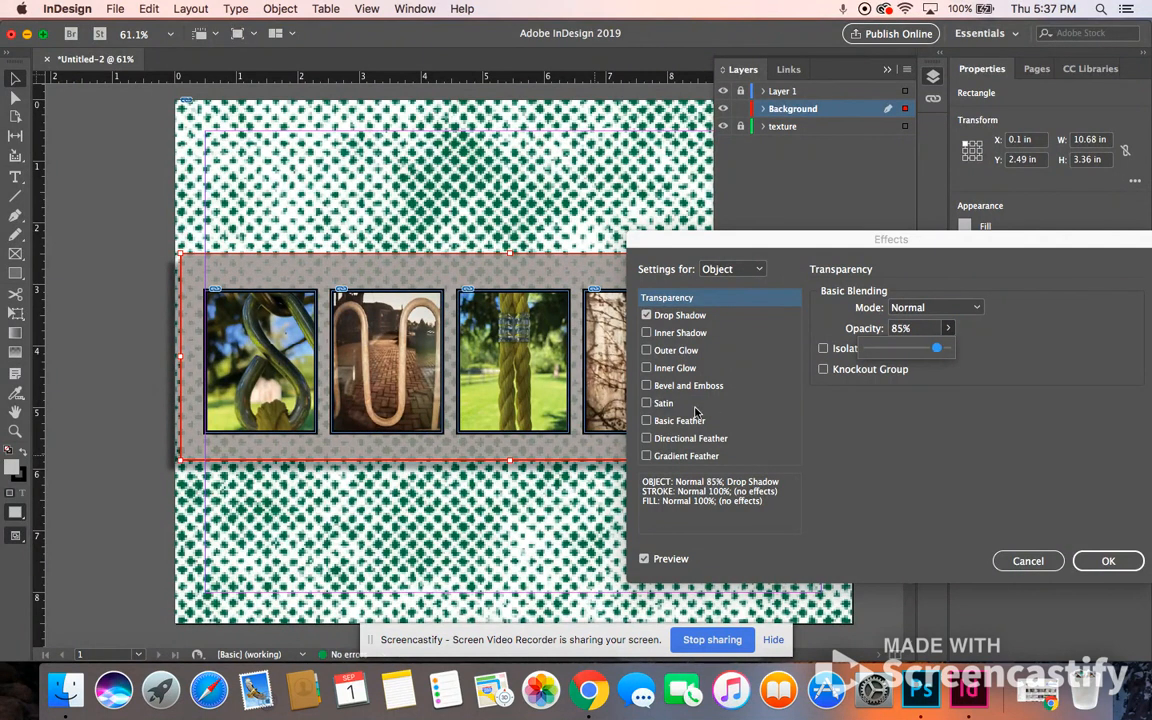
Step: Add Satin, Inner Glow, Outer Glow and Inner Shadow effects to the gray rectangle and apply them
click(647, 403)
click(660, 403)
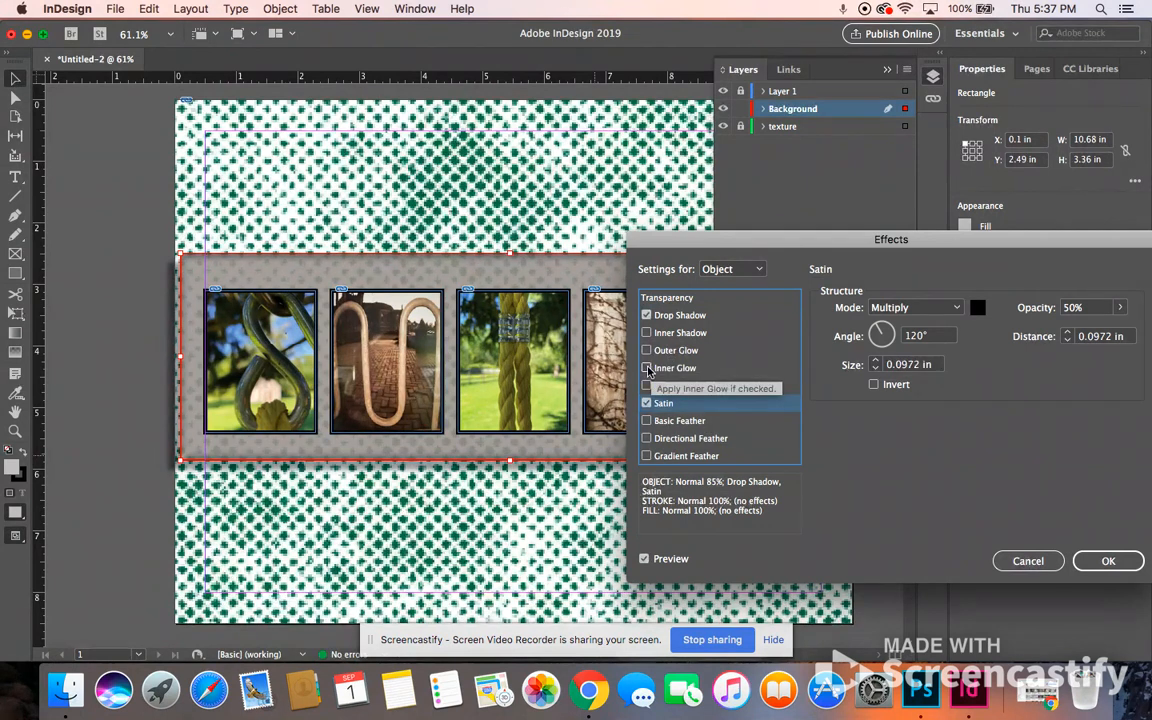
click(672, 369)
click(647, 350)
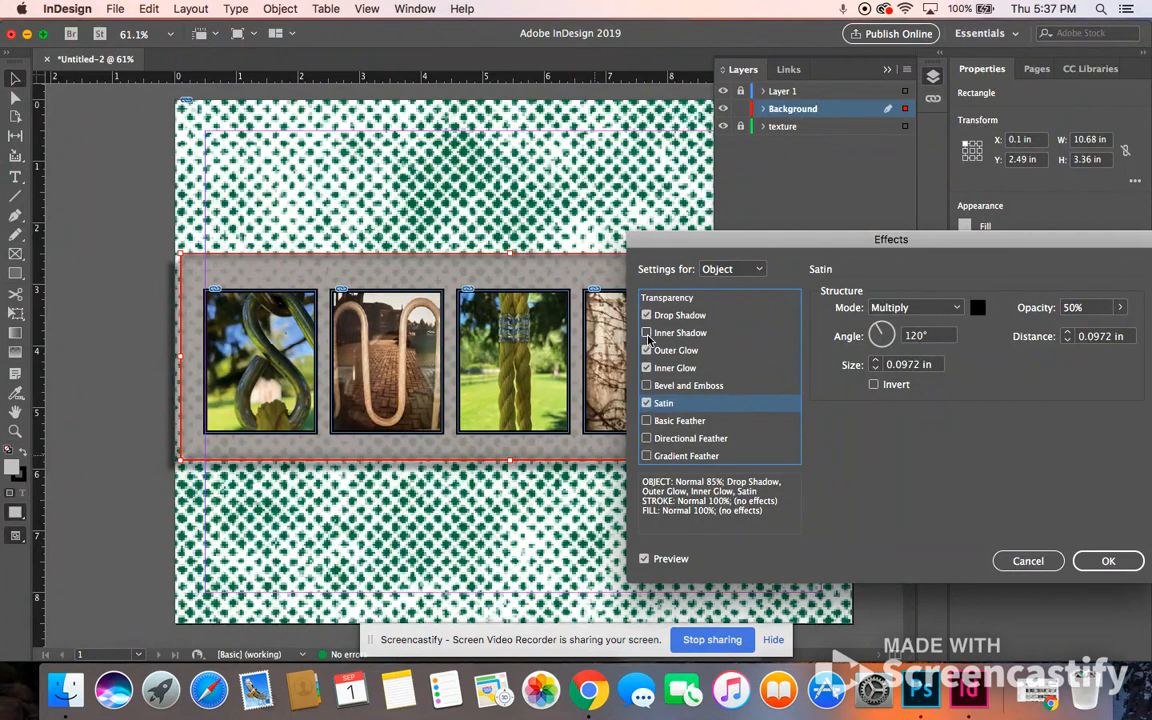
click(647, 336)
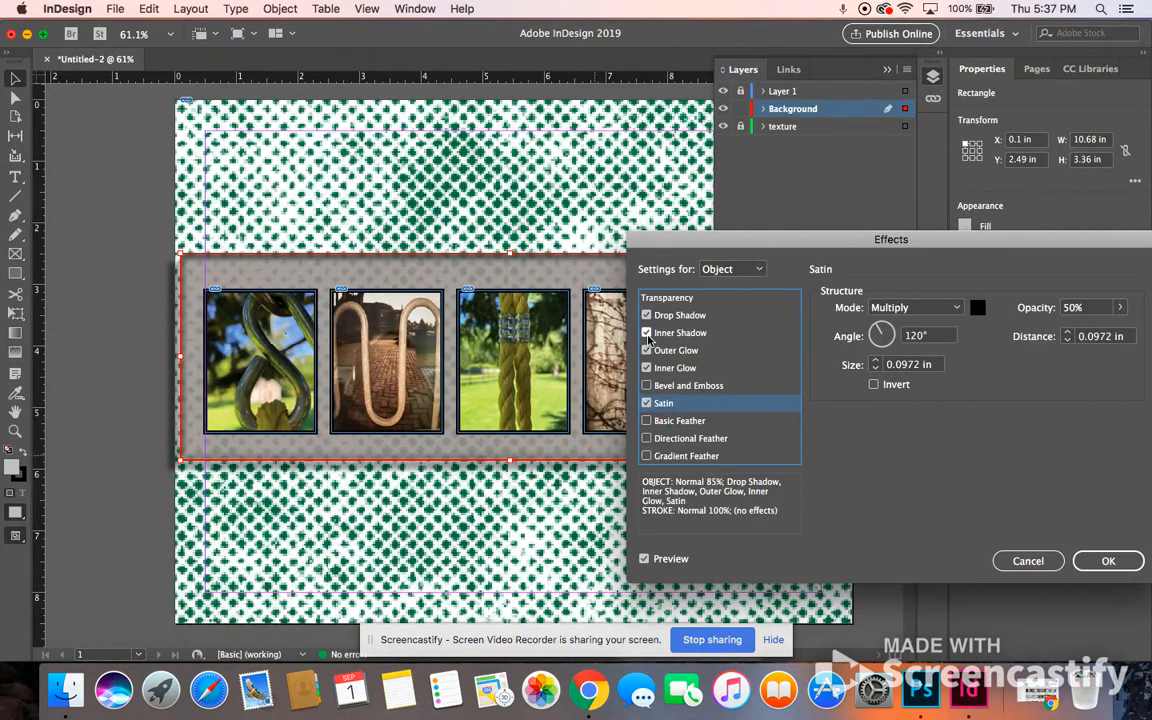
click(1110, 561)
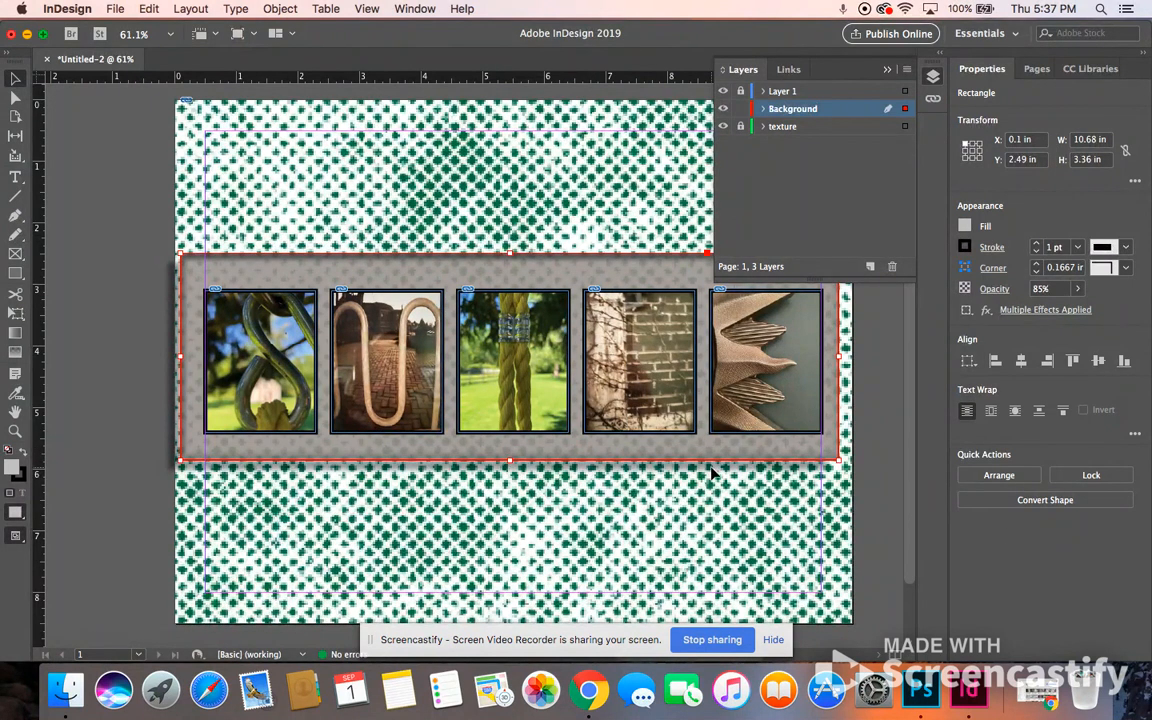
Step: Nudge the gray rectangle right to X 0.1694 in
key(Right)
key(Right)
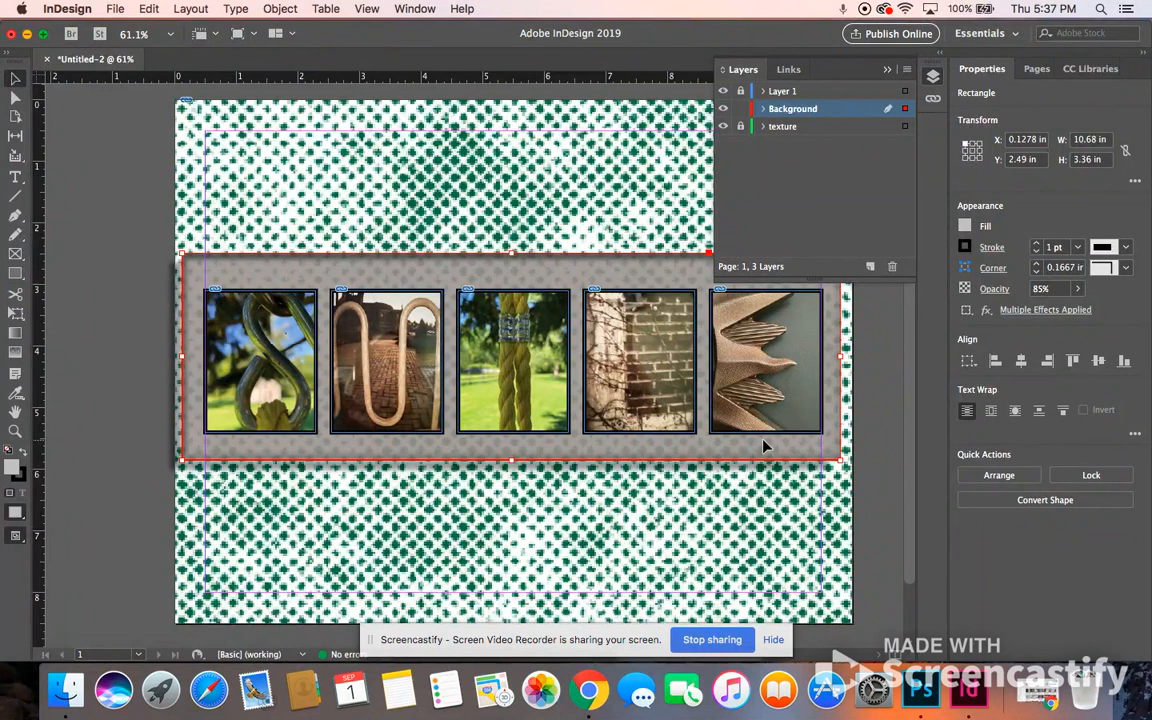
key(Right)
key(Right)
key(Right)
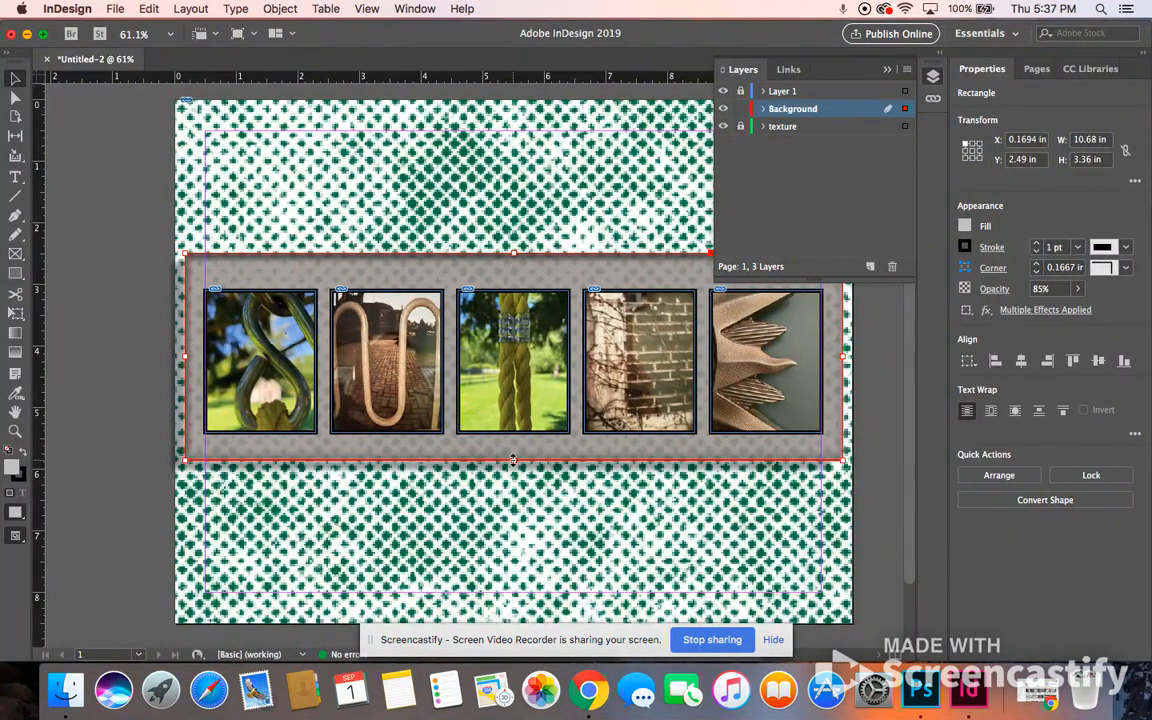
Step: Extend the gray rectangle downward to a height of about 5.04 in, collapse the layer list and deselect
drag(513, 461, 519, 565)
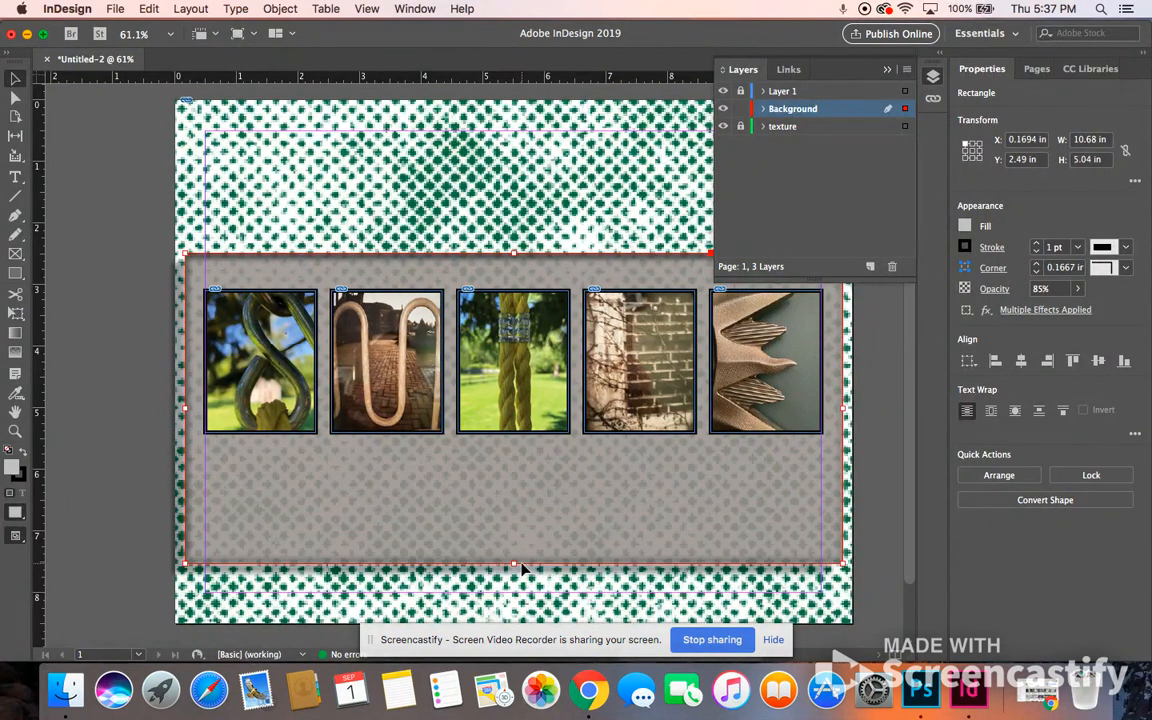
click(887, 69)
click(107, 267)
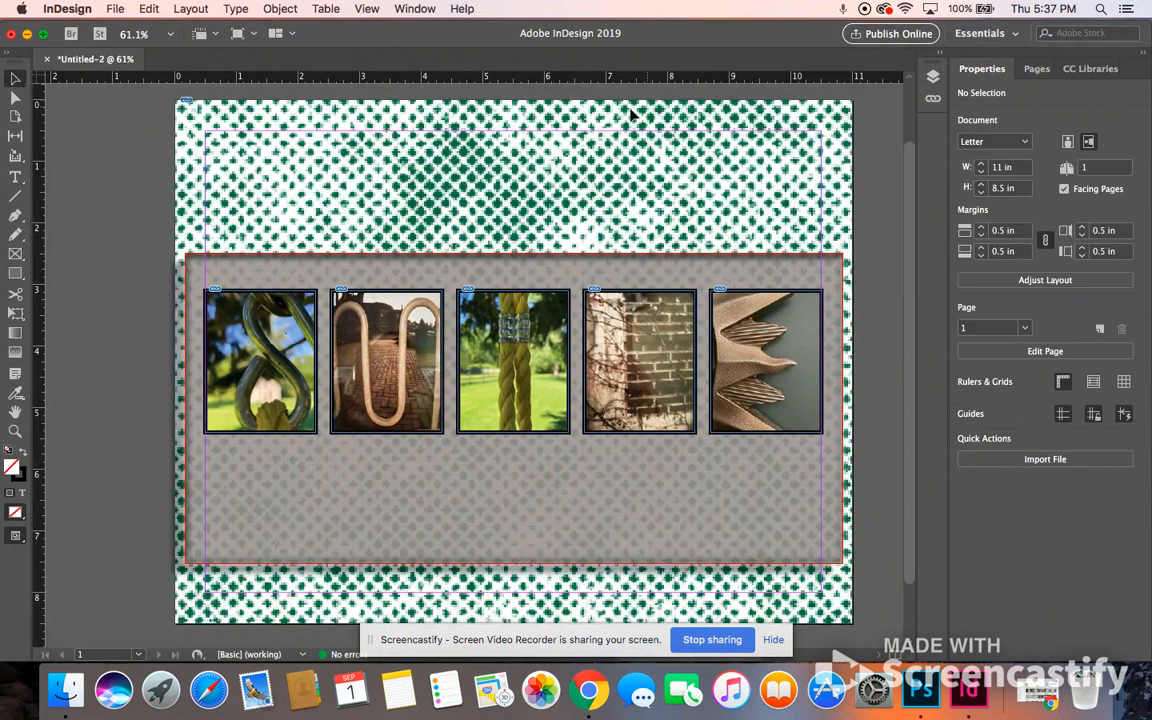
Step: Create a wide text frame on the gray rectangle beneath the row of photos, spanning almost the full margin width
click(15, 177)
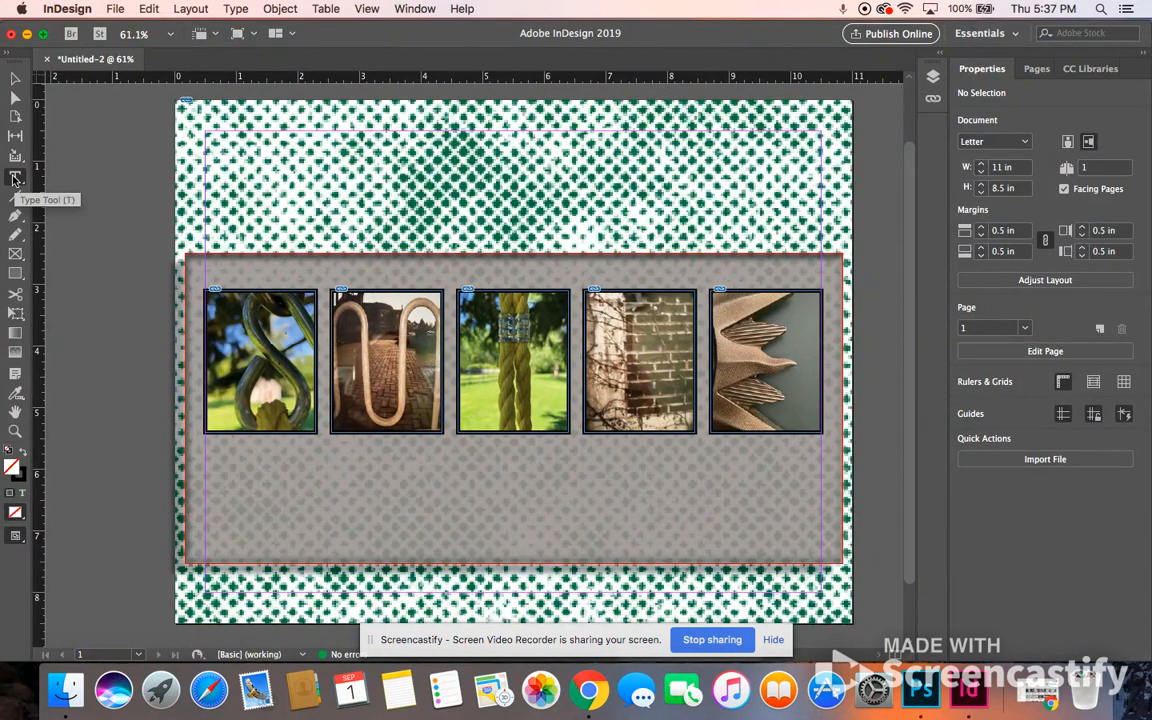
drag(209, 447, 821, 520)
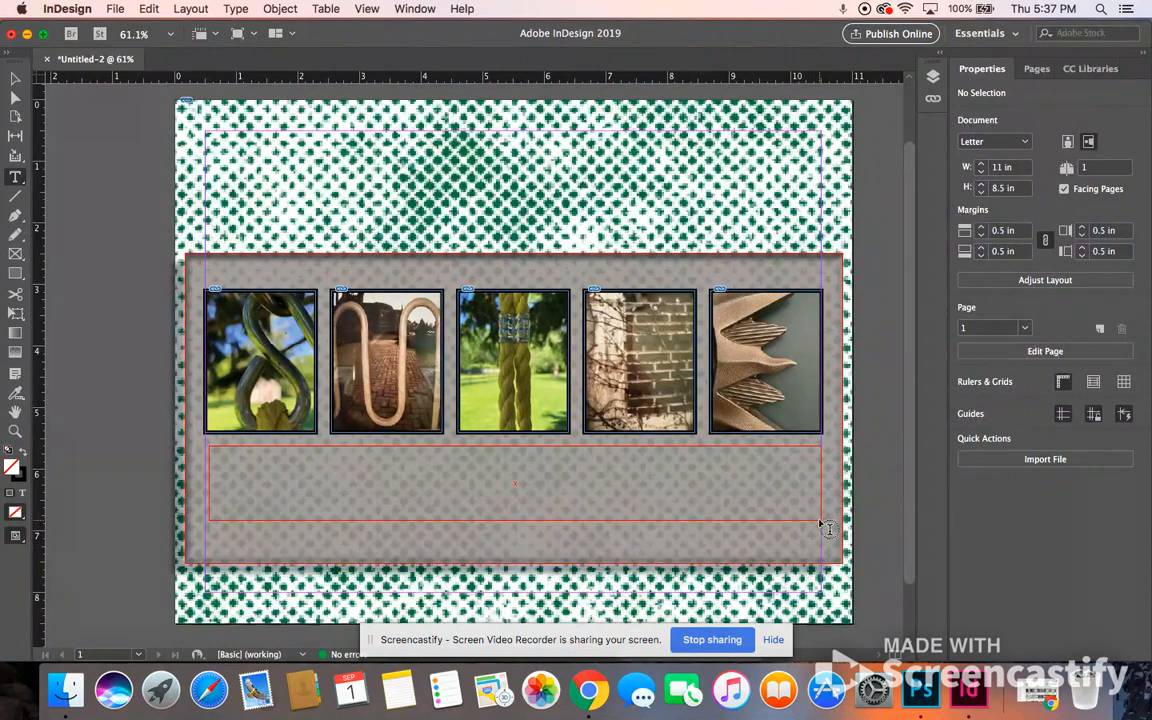
click(228, 462)
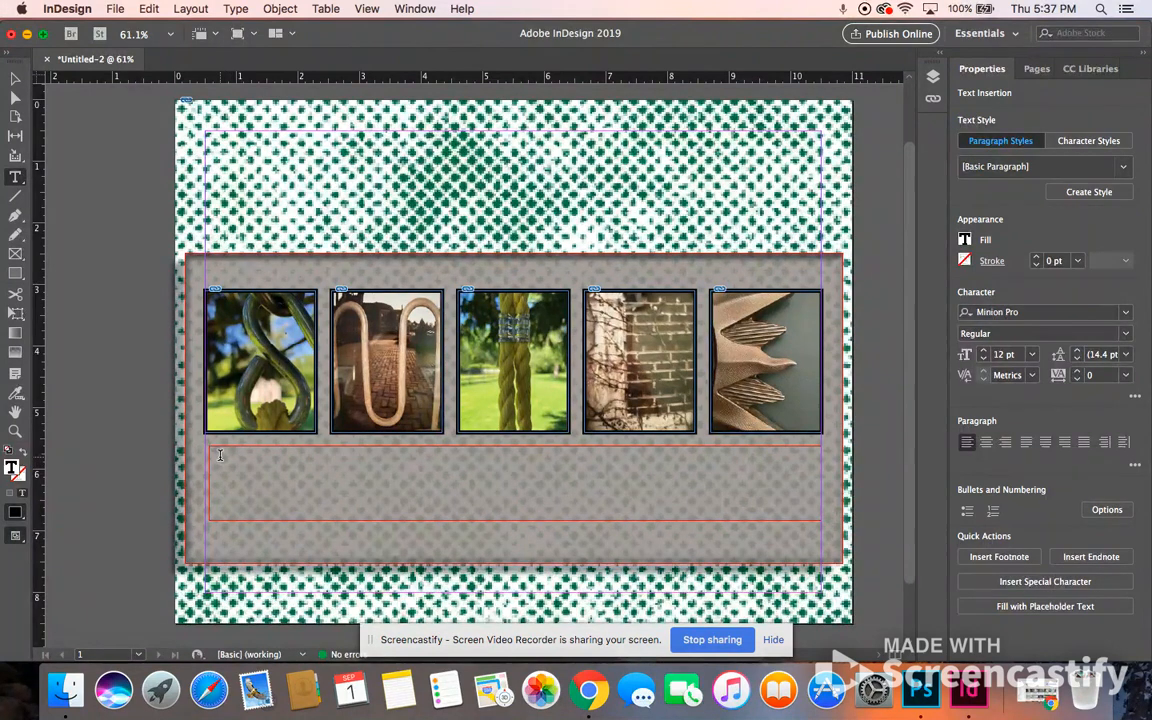
Step: Increase the font size for the new text frame to 28 pt
text(klj)
click(985, 351)
click(986, 351)
click(986, 351)
click(986, 351)
click(986, 351)
click(986, 351)
click(986, 351)
click(986, 351)
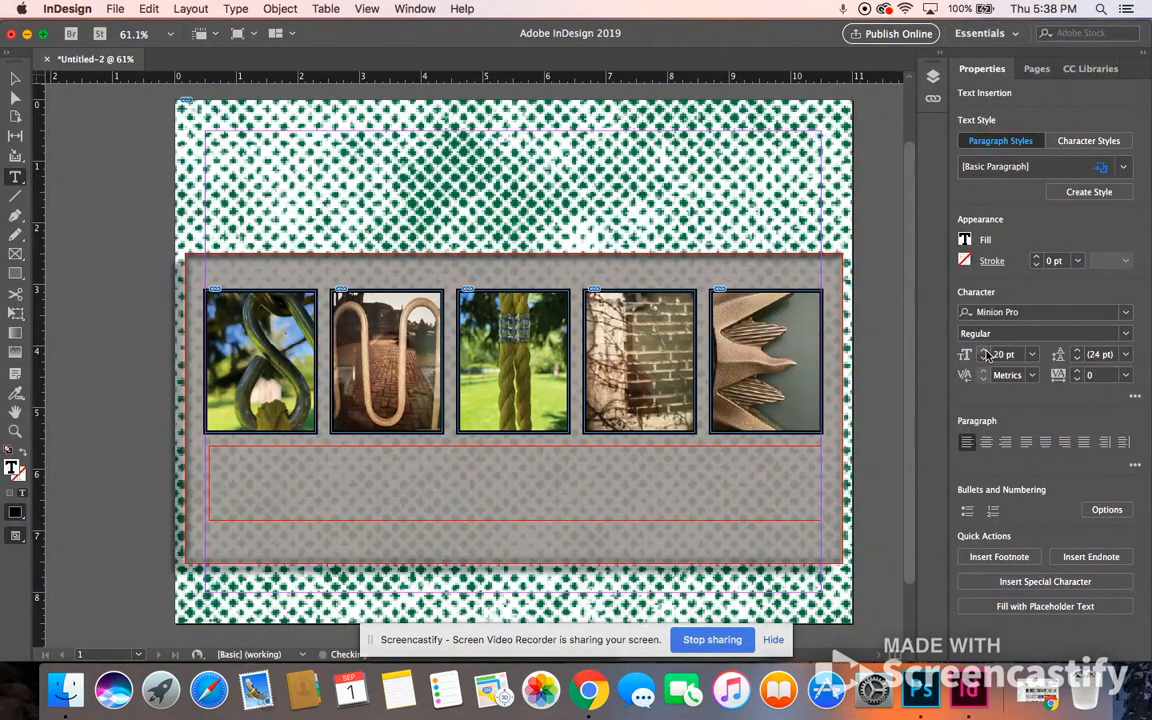
click(986, 351)
click(986, 351)
text(.kjhkjkjkllkj)
key(BackSpace)
key(BackSpace)
key(BackSpace)
key(BackSpace)
key(BackSpace)
key(BackSpace)
key(BackSpace)
key(BackSpace)
key(BackSpace)
key(BackSpace)
key(BackSpace)
key(BackSpace)
click(964, 239)
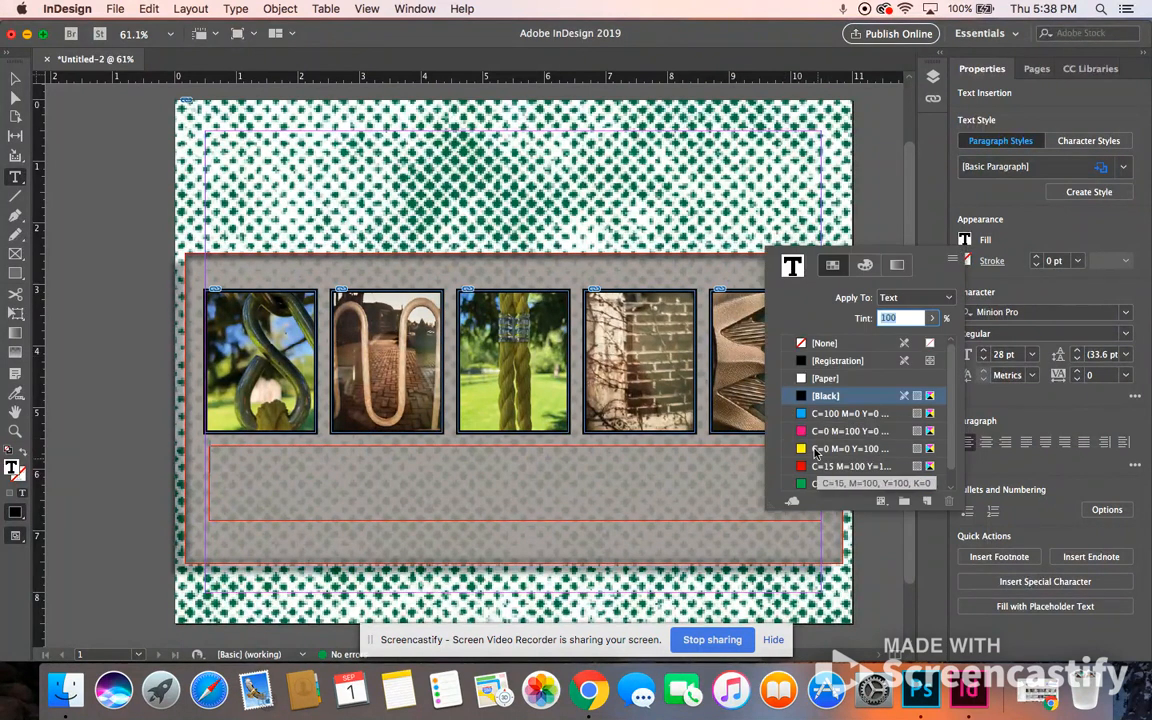
click(964, 261)
click(964, 261)
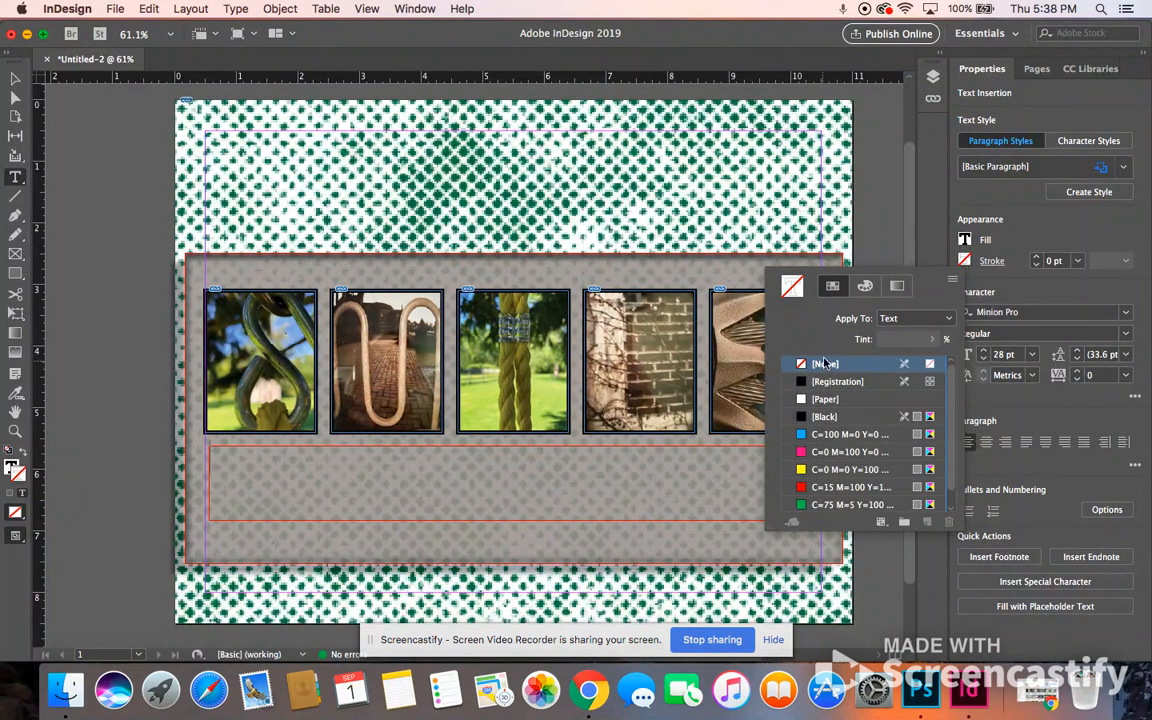
Step: Enter "smile smile smile smile smile smile" in the text frame beneath the photos
click(281, 473)
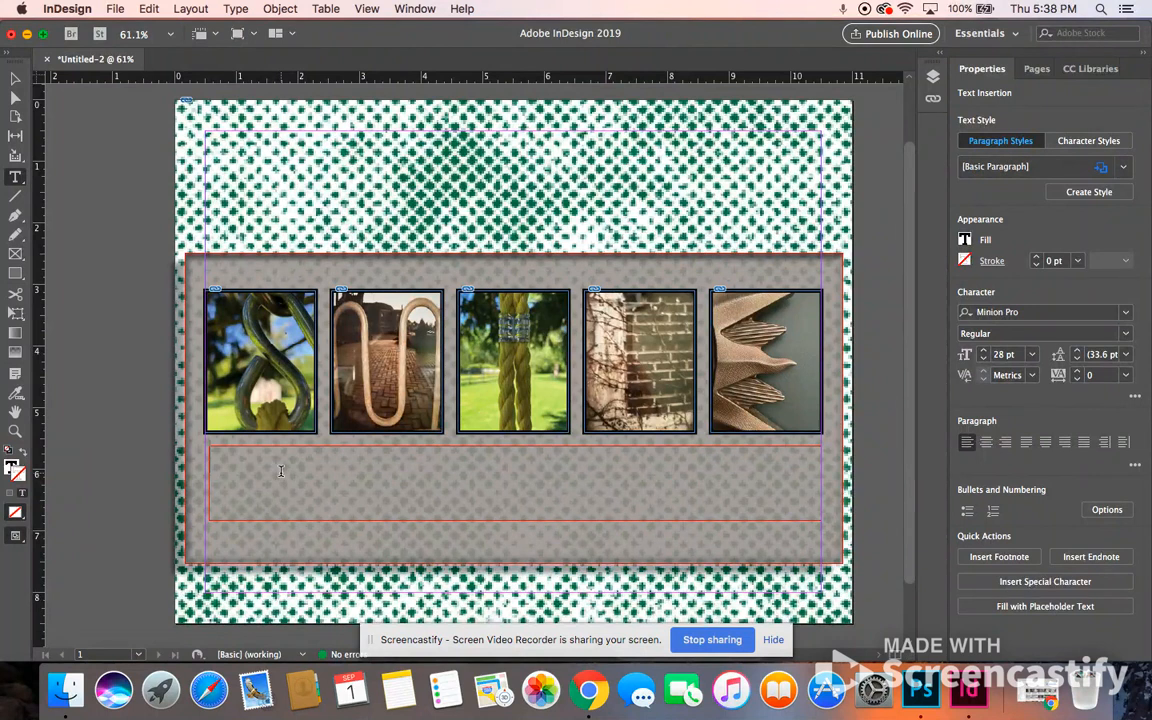
text(smile smile smile smile smile smi)
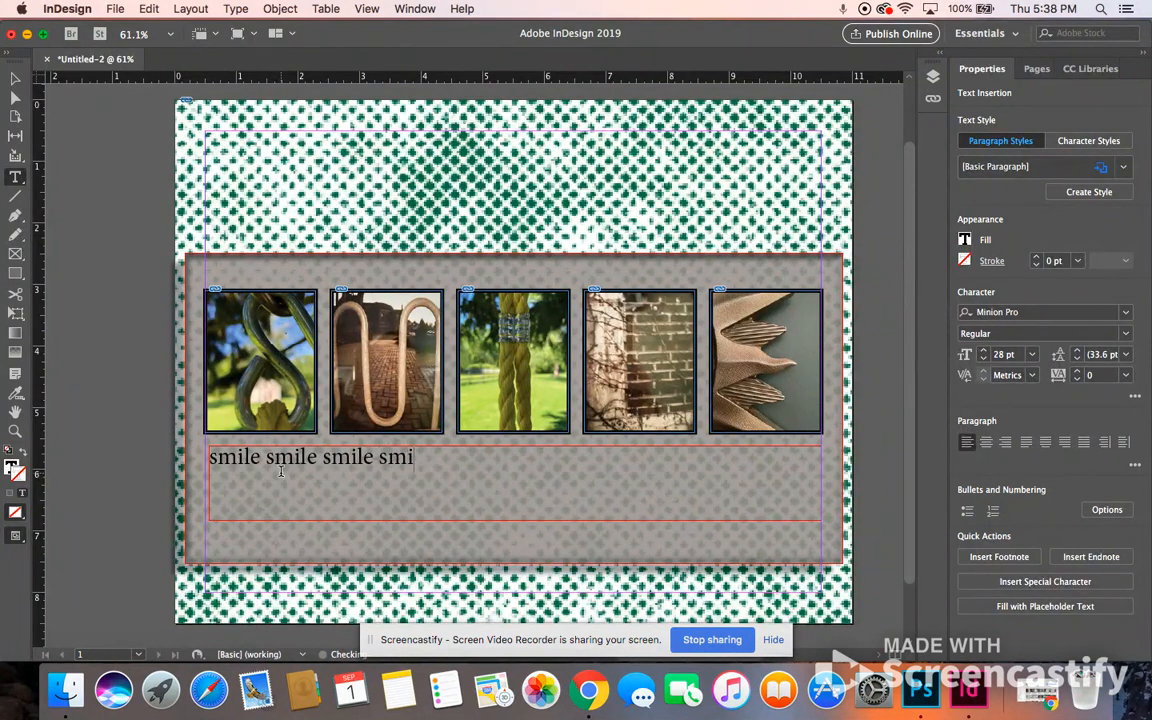
text(le)
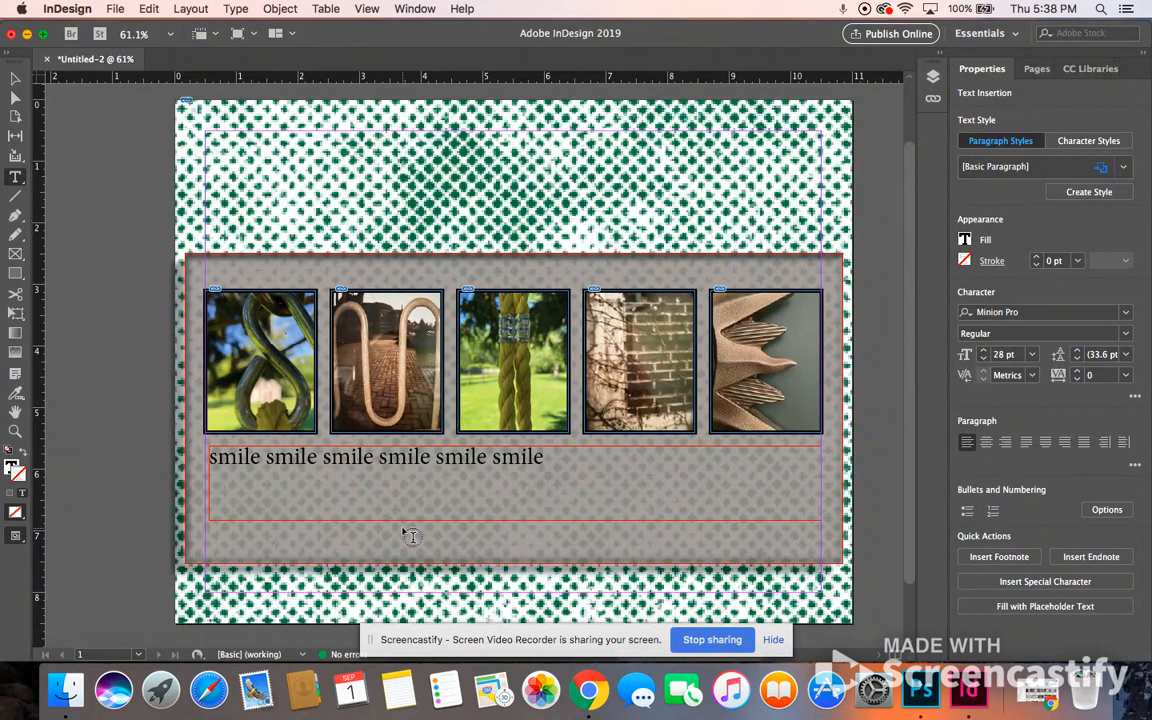
Step: Select all the smile text and give it a 1 pt stroke
key(super+a)
scroll(741, 445, left, 3)
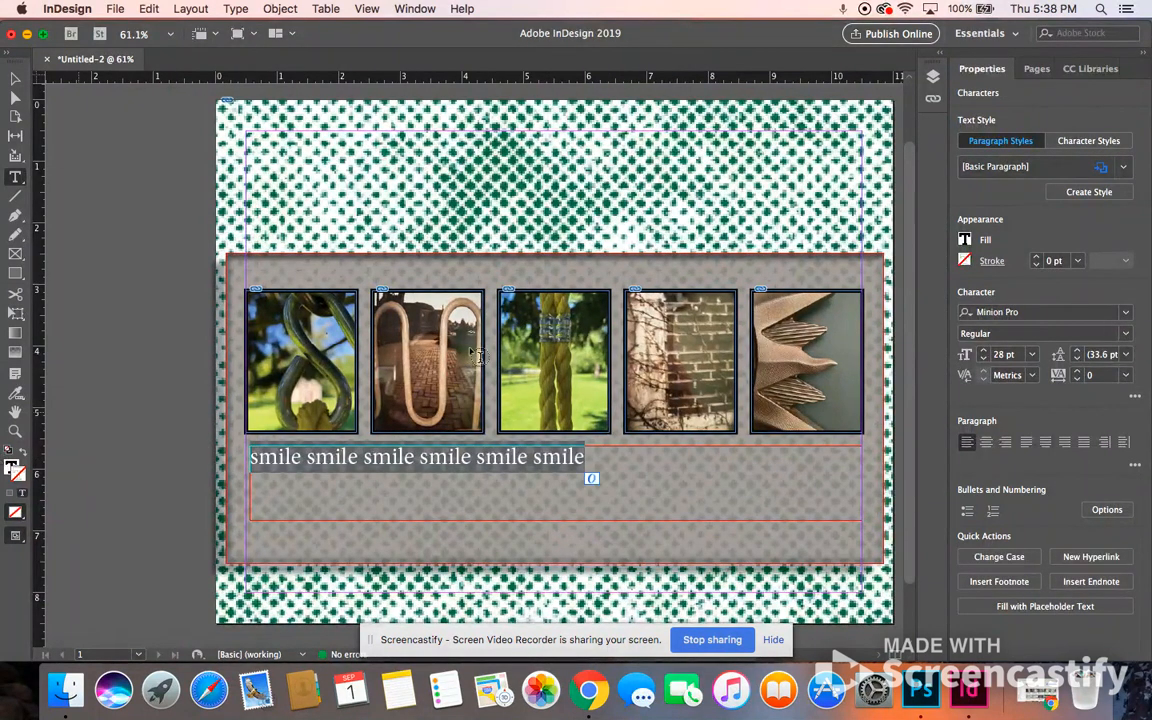
click(990, 261)
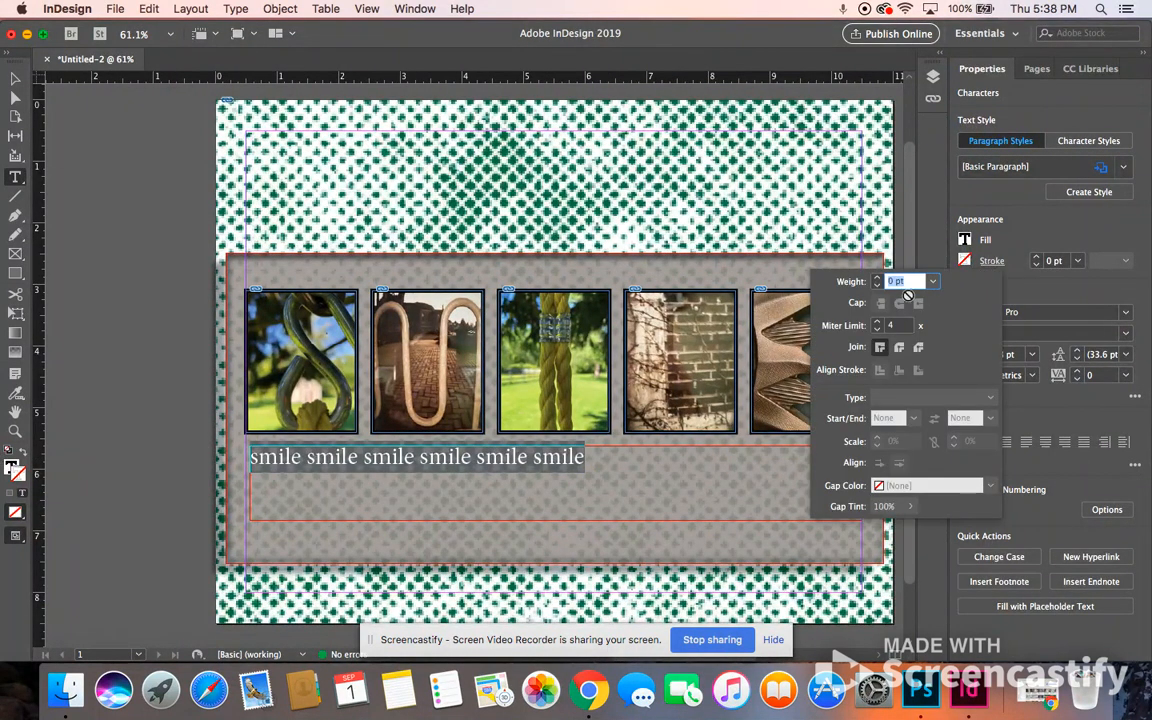
click(877, 279)
click(877, 279)
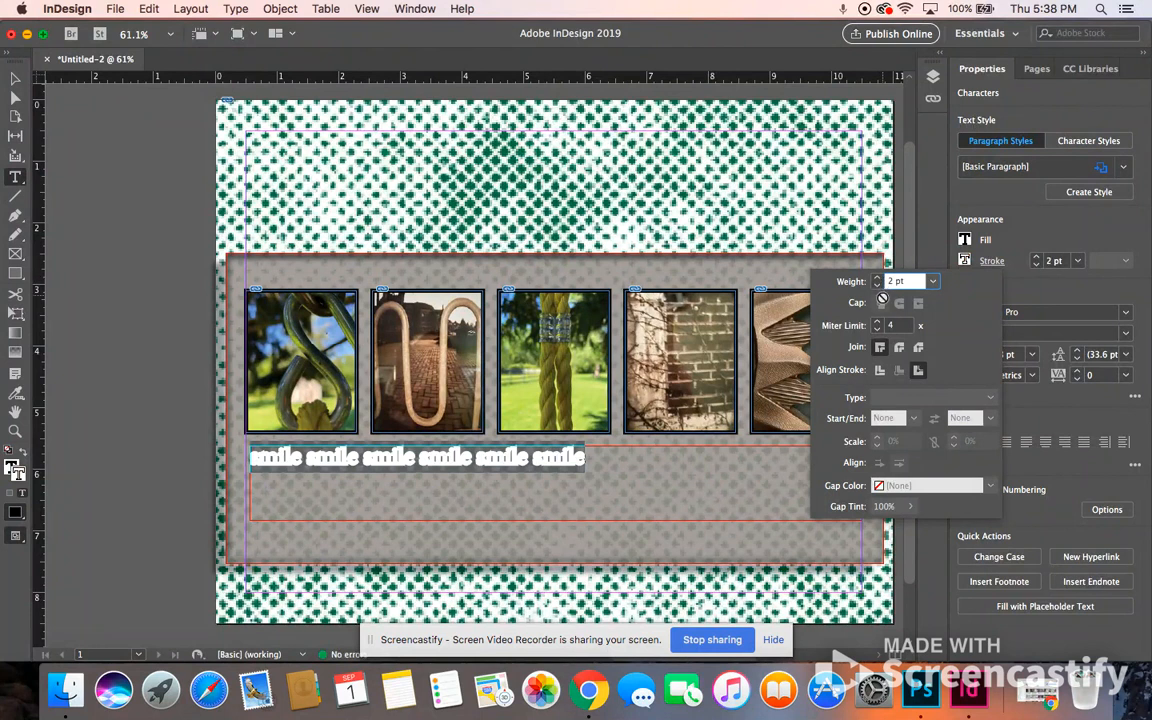
click(877, 287)
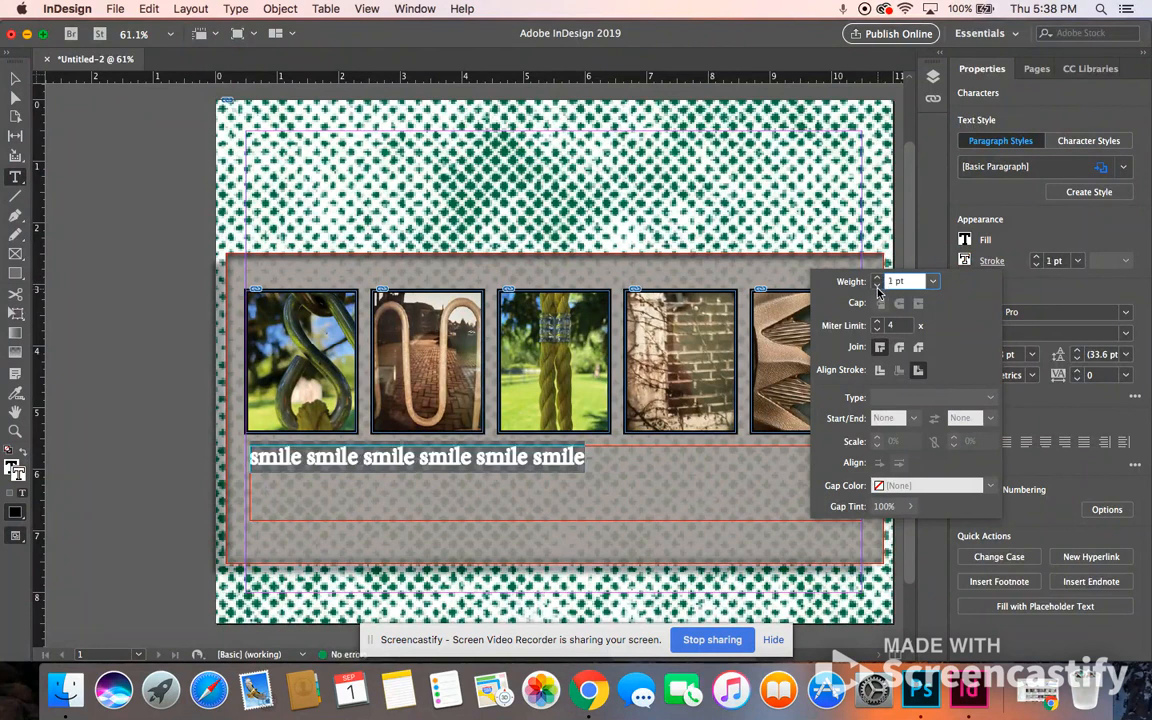
click(1024, 235)
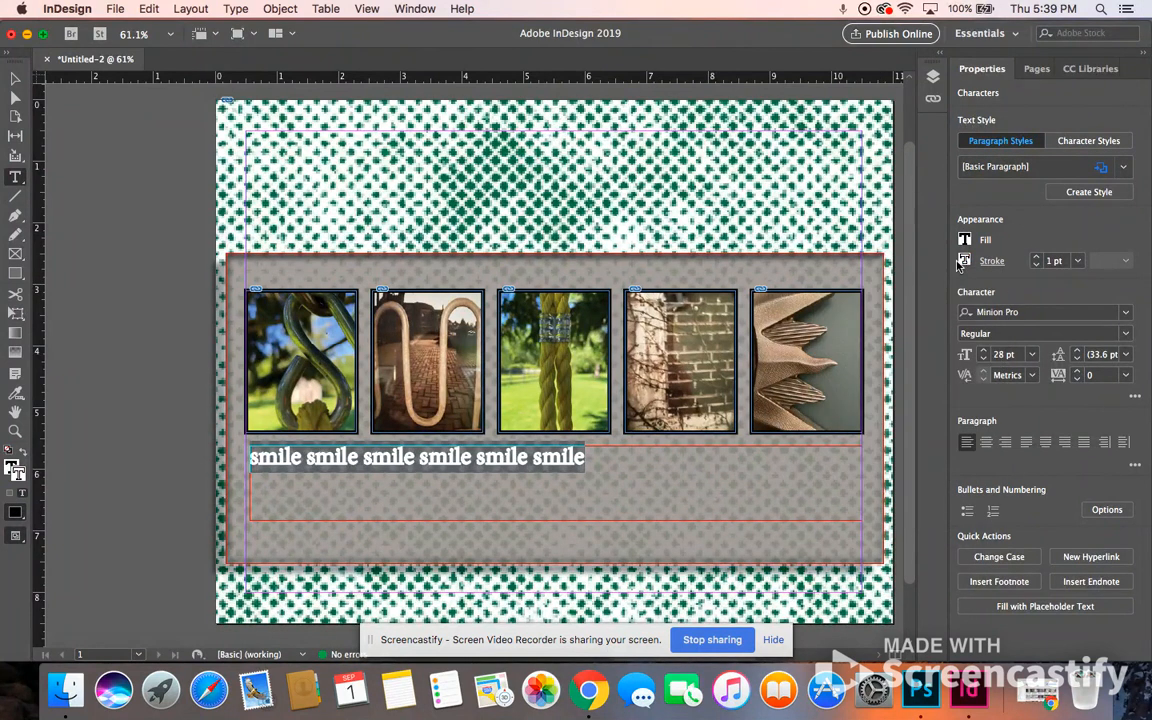
Step: Set the smile text's stroke color to the C=100 M=0 Y=0 cyan swatch and deselect the text
click(962, 260)
click(813, 435)
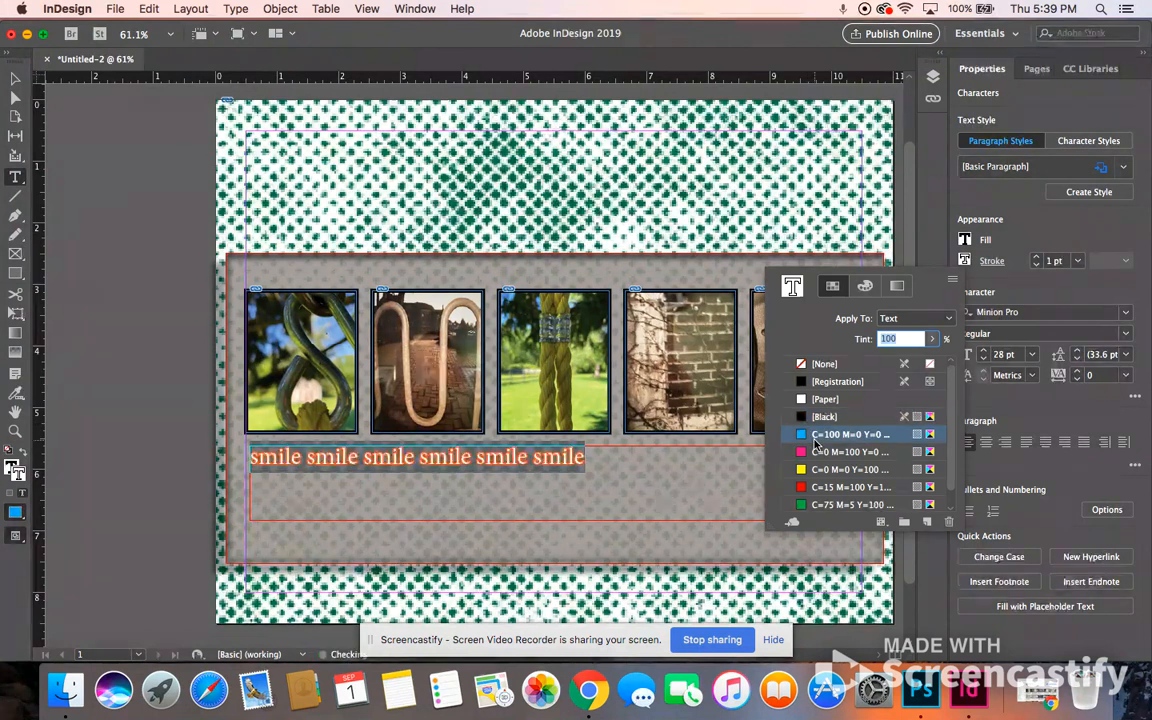
click(100, 210)
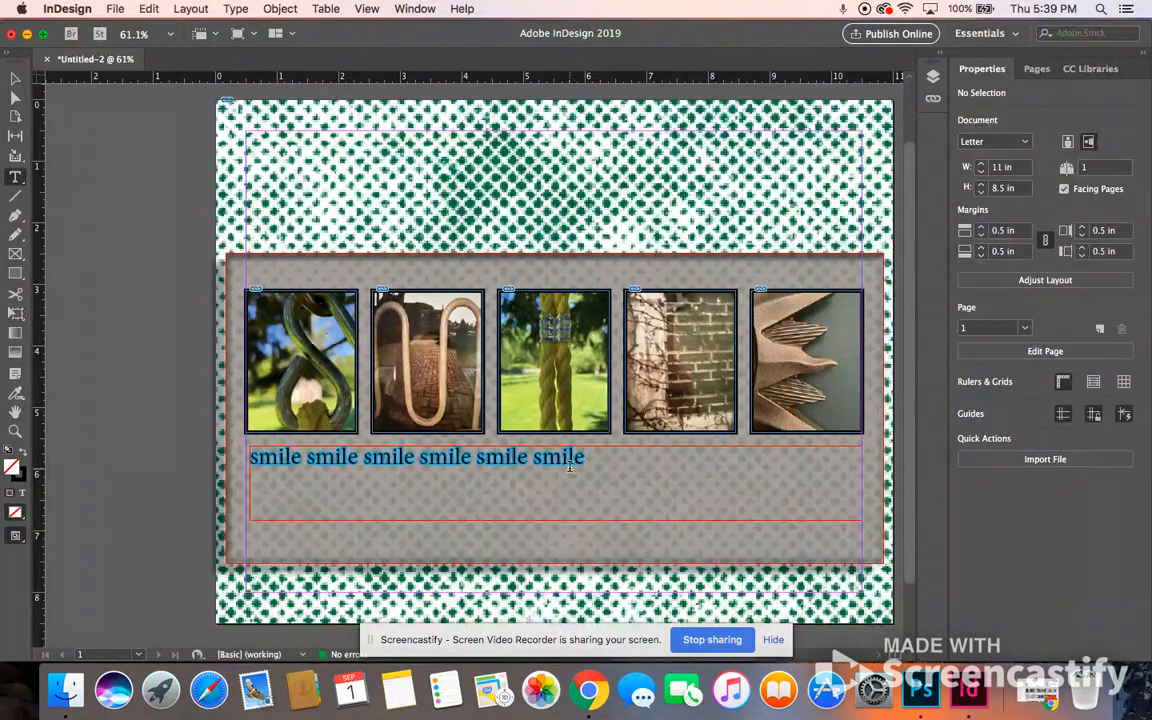
click(115, 8)
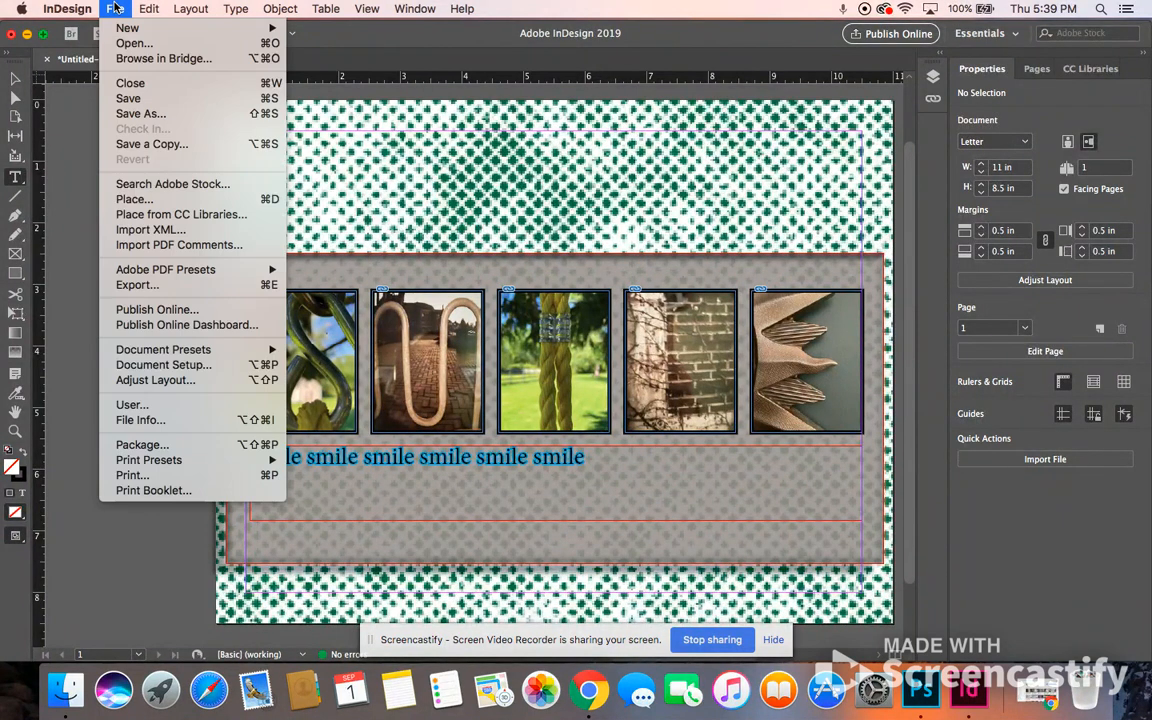
click(172, 115)
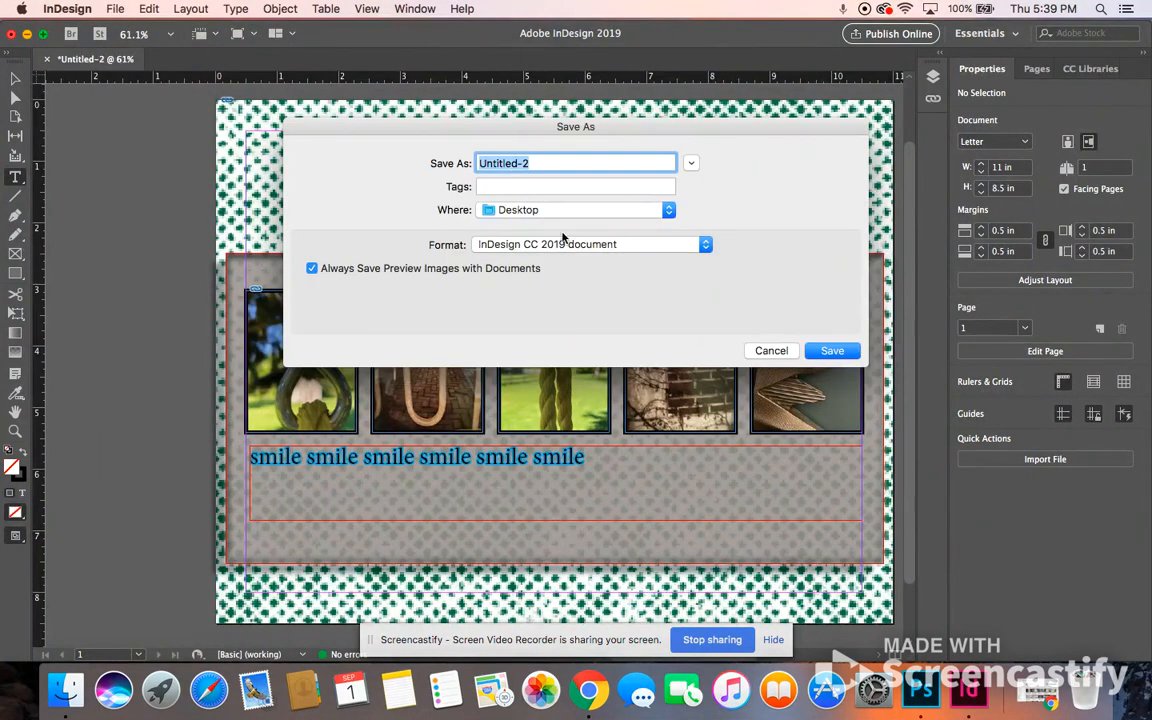
click(541, 244)
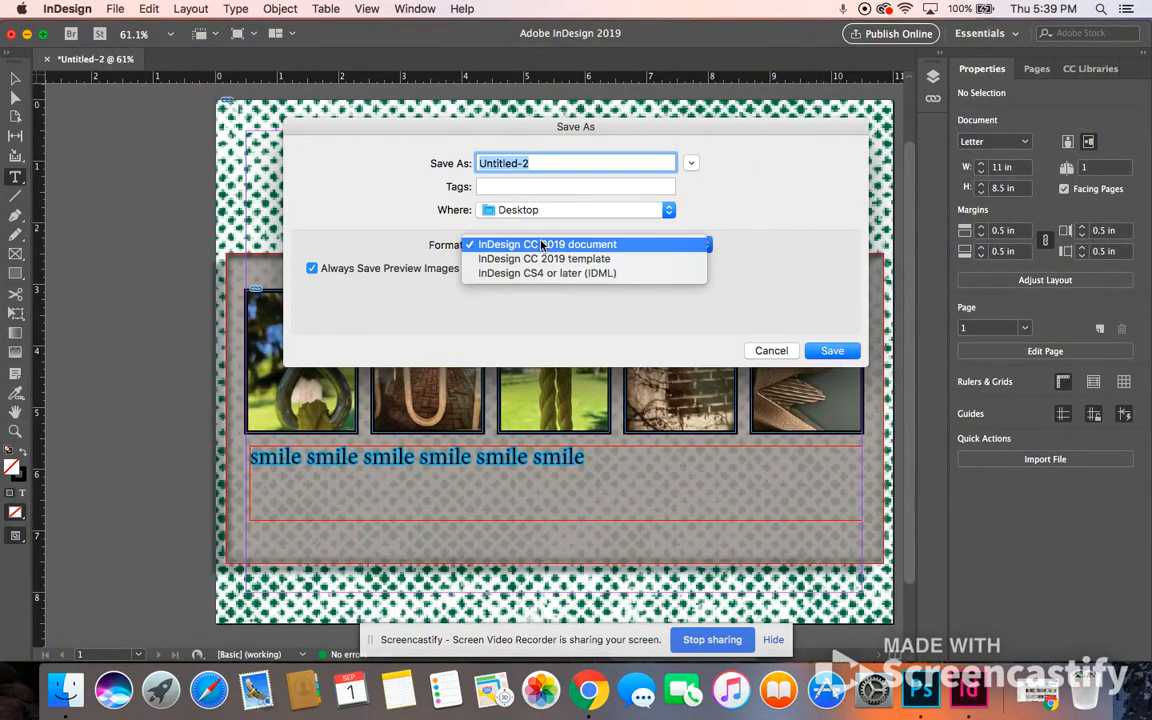
click(525, 165)
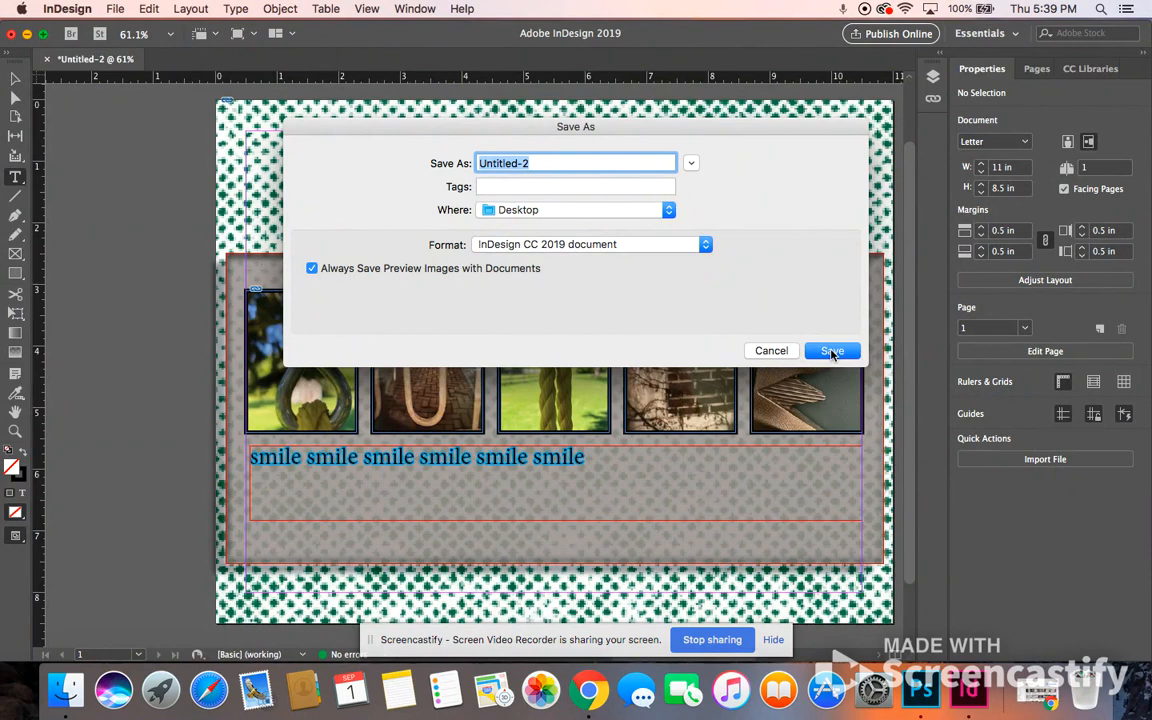
click(771, 351)
Step: Start exporting the document and open the choice of export file formats
click(115, 8)
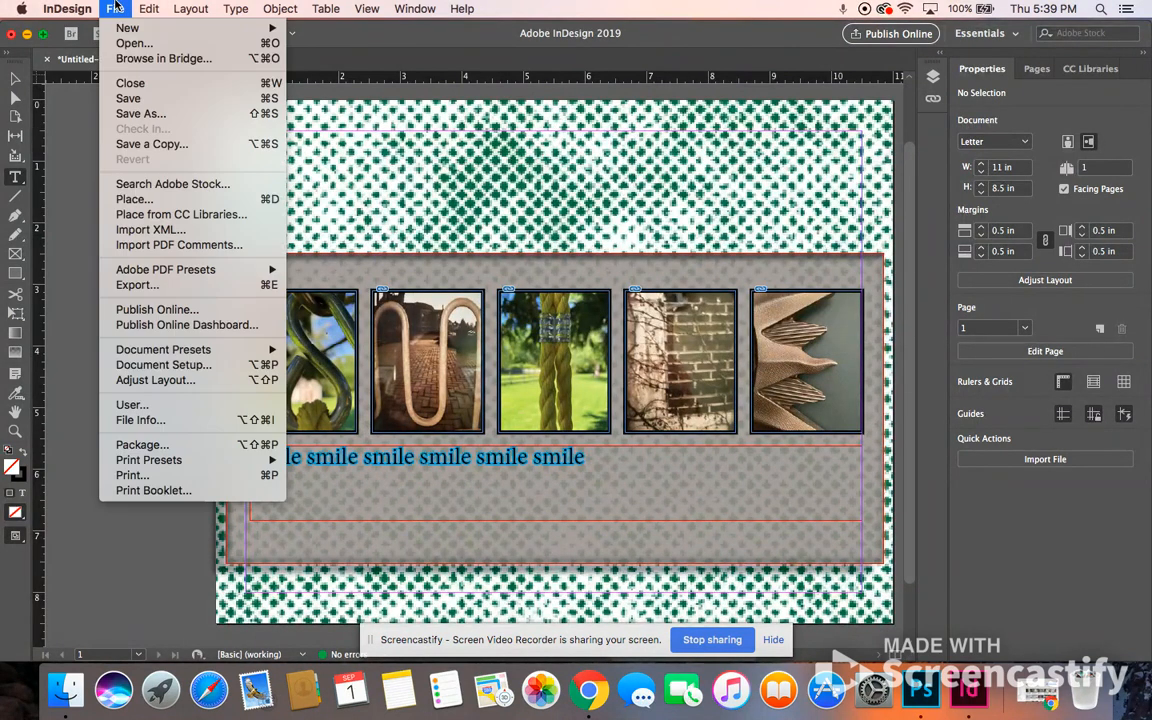
click(178, 289)
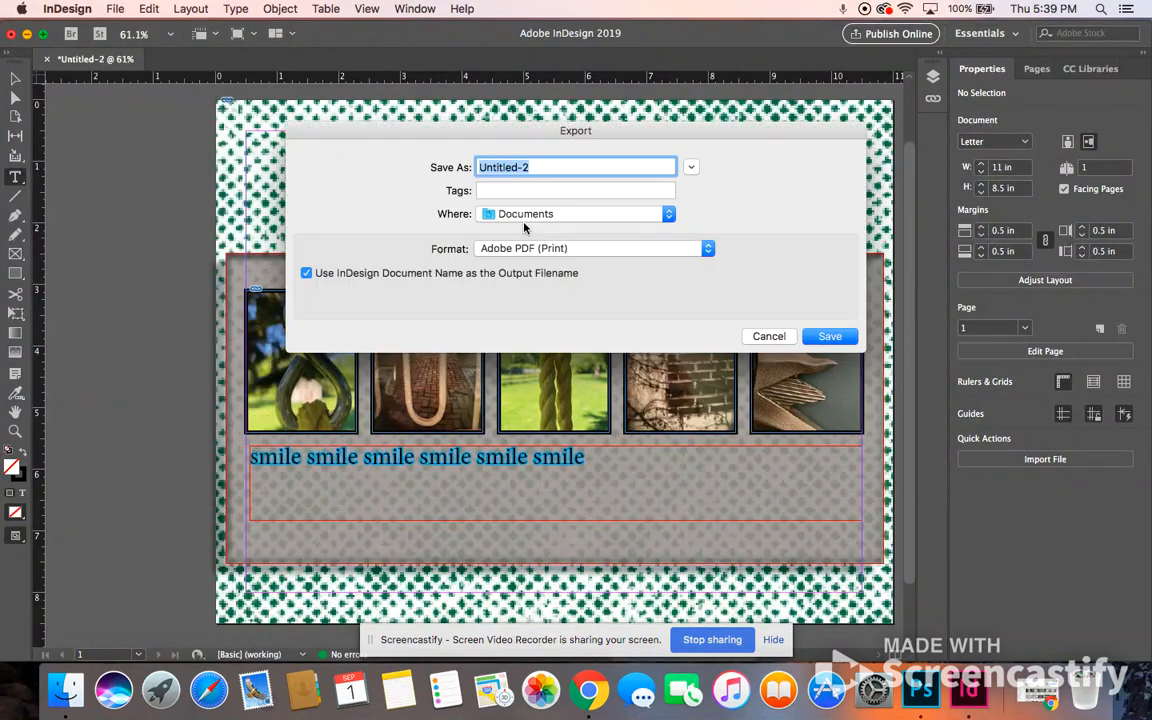
click(513, 255)
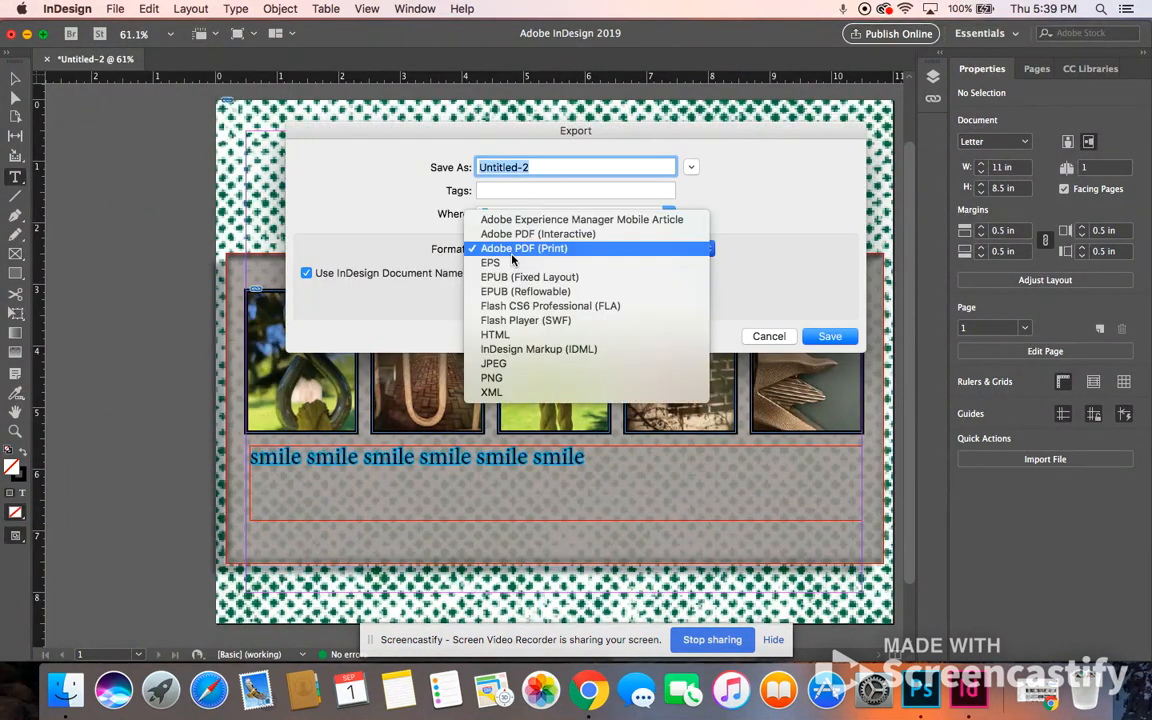